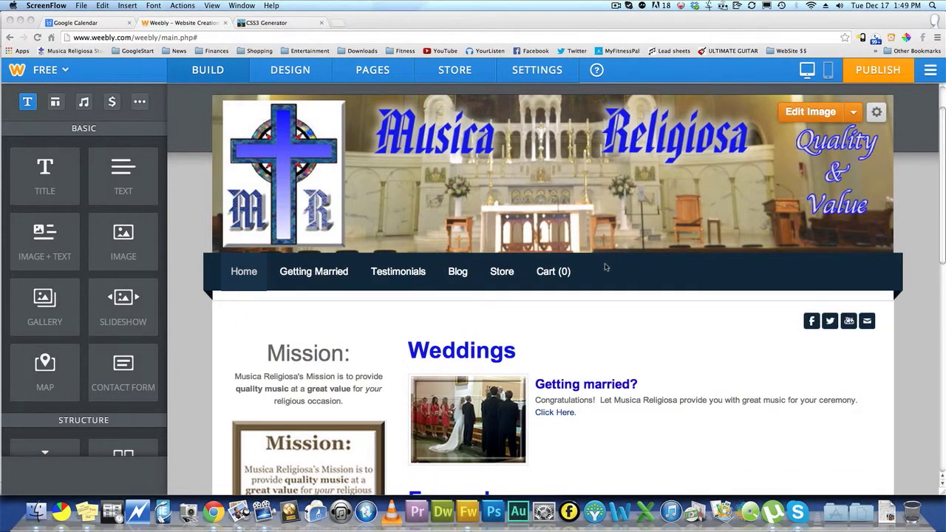
- Look through the home page from the header and Mission blocks down to the contact box and back up
left_click(201, 337)
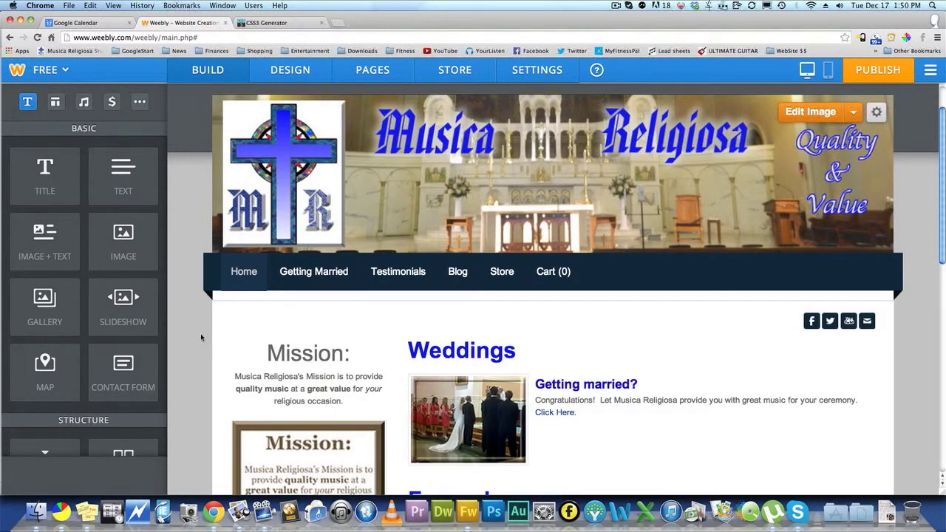
scroll(201, 337, "down", 1)
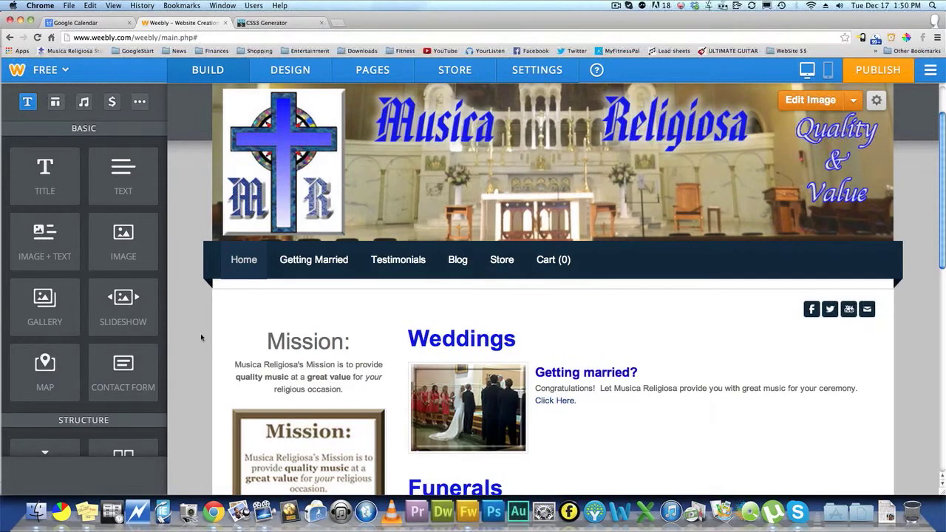
scroll(201, 337, "down", 5)
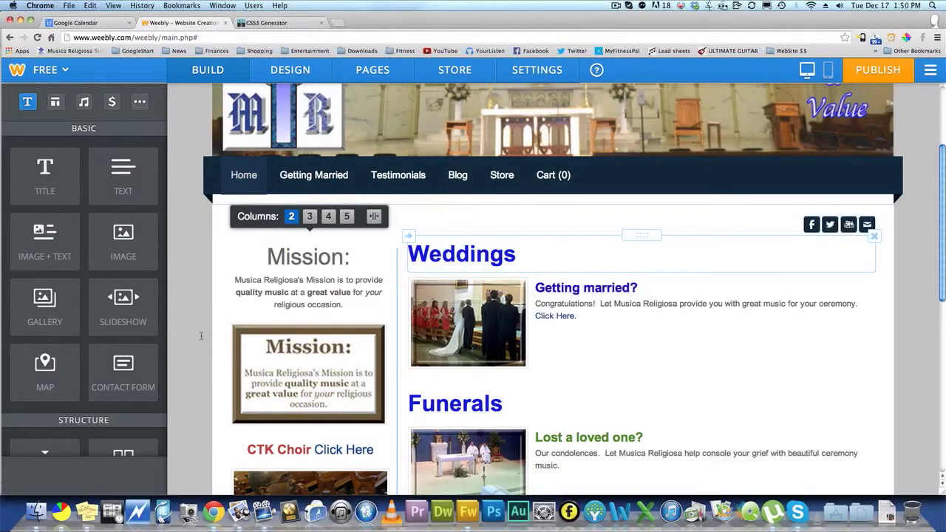
scroll(194, 287, "down", 5)
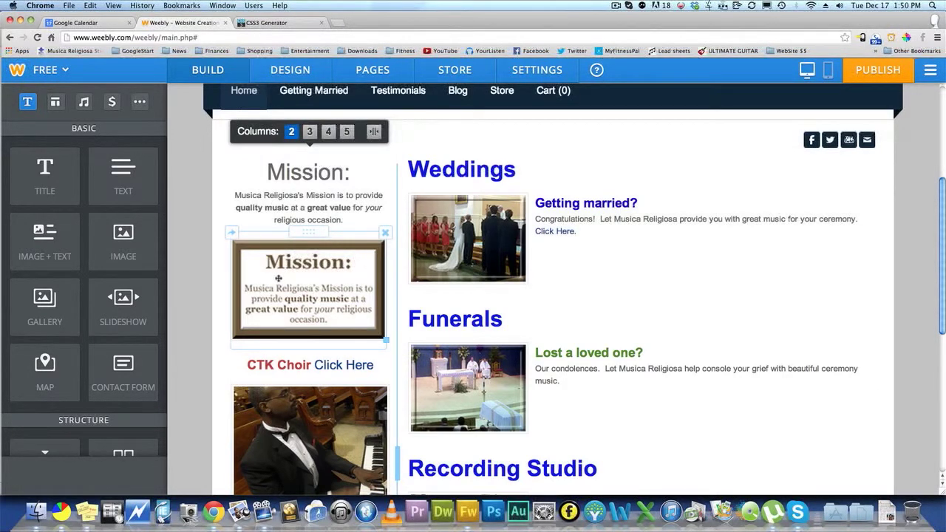
scroll(295, 291, "down", 1)
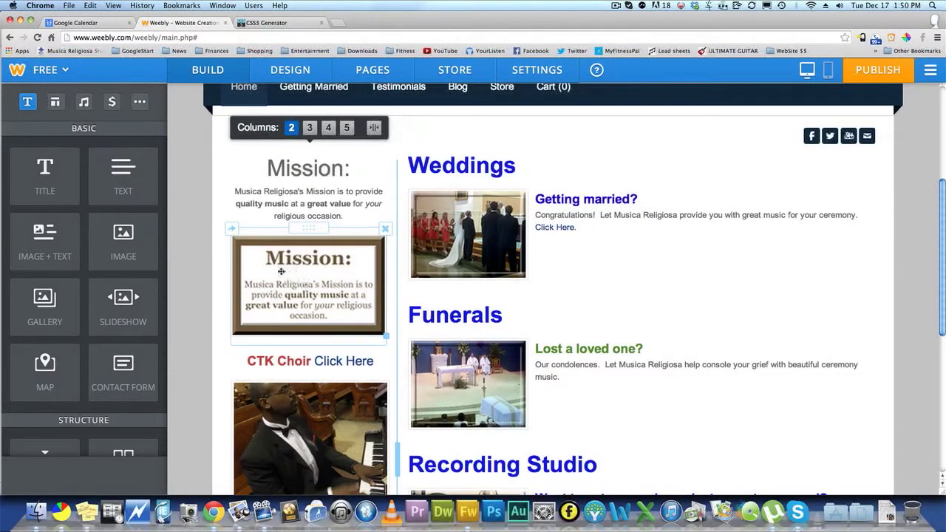
scroll(282, 272, "up", 1)
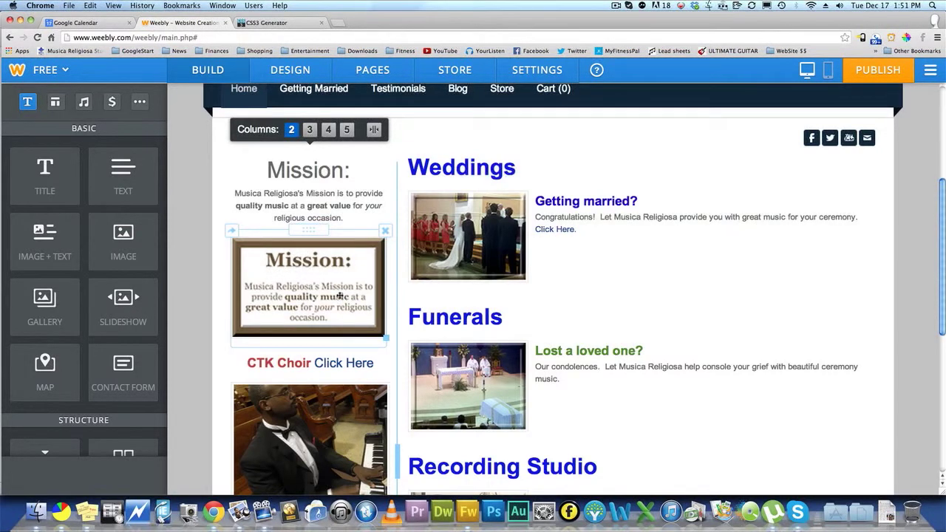
left_click(342, 216)
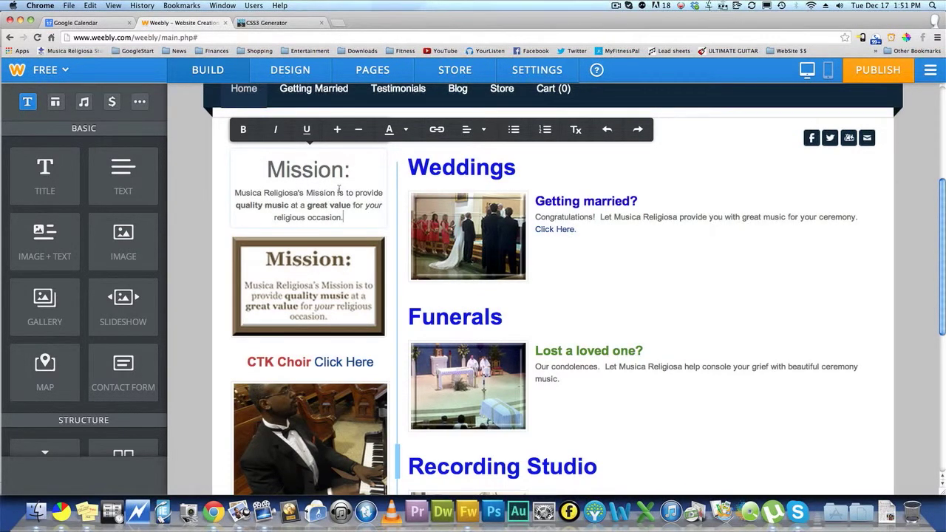
scroll(270, 207, "down", 5)
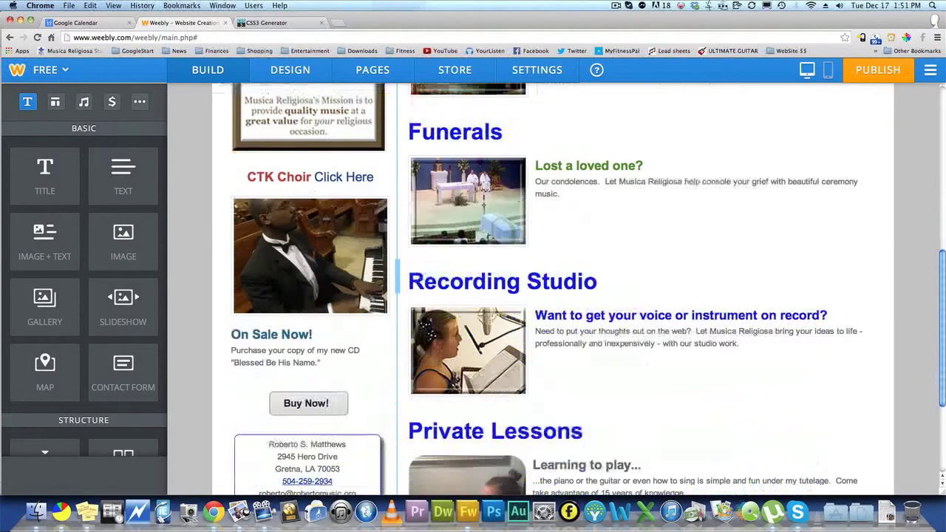
scroll(345, 348, "down", 5)
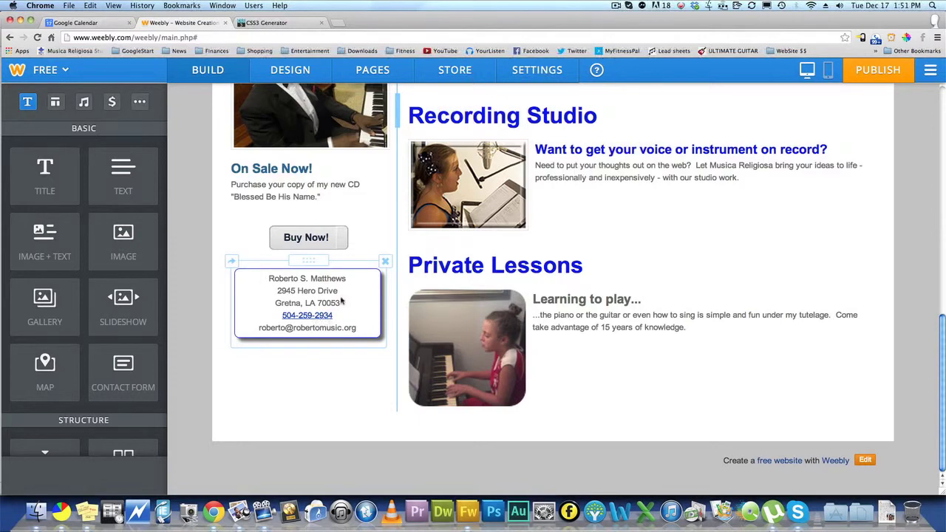
scroll(342, 299, "up", 1)
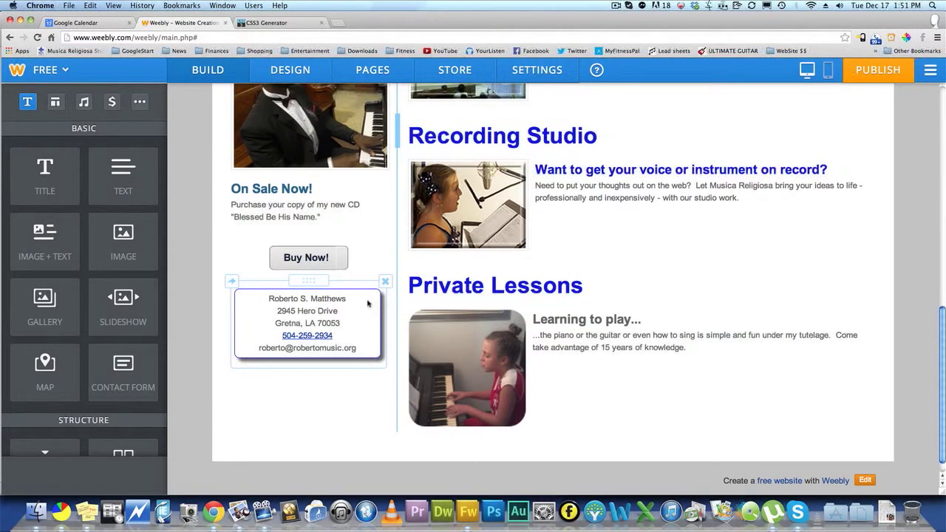
scroll(293, 317, "up", 5)
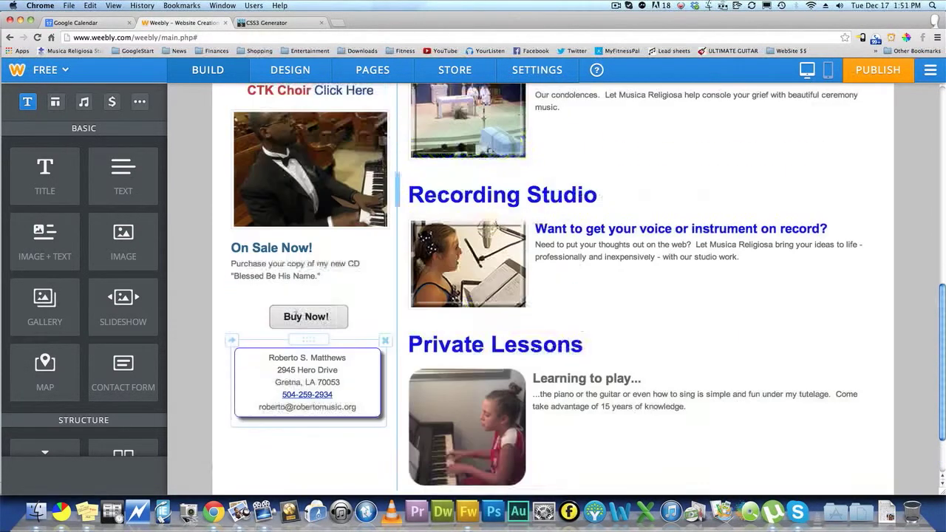
scroll(553, 290, "up", 6)
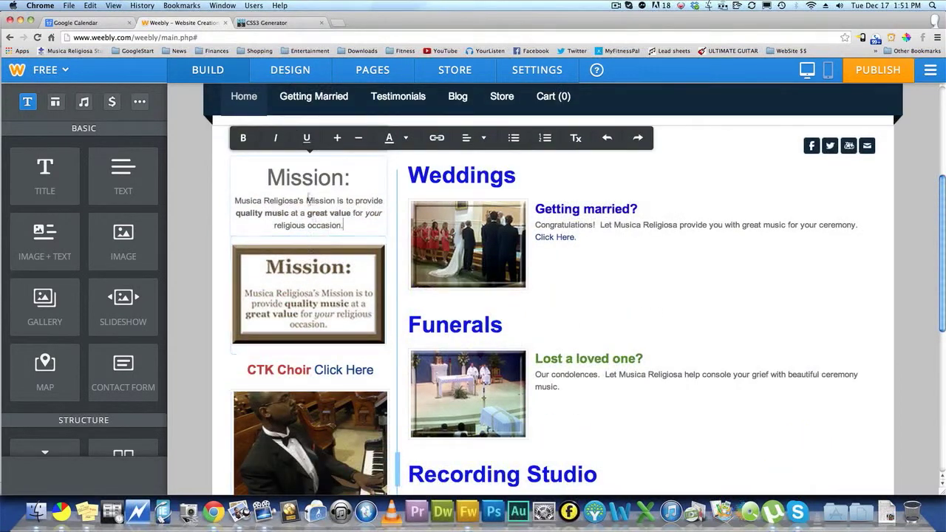
scroll(300, 217, "up", 1)
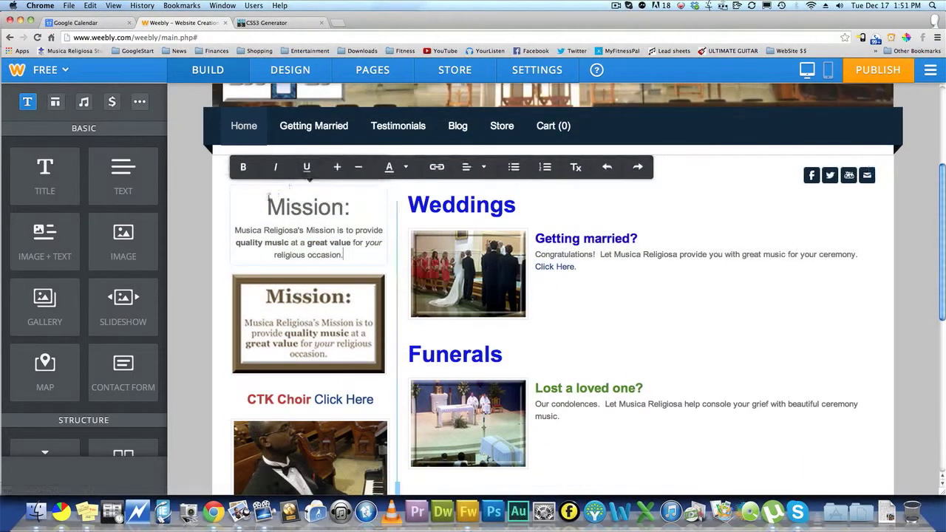
left_click(193, 246)
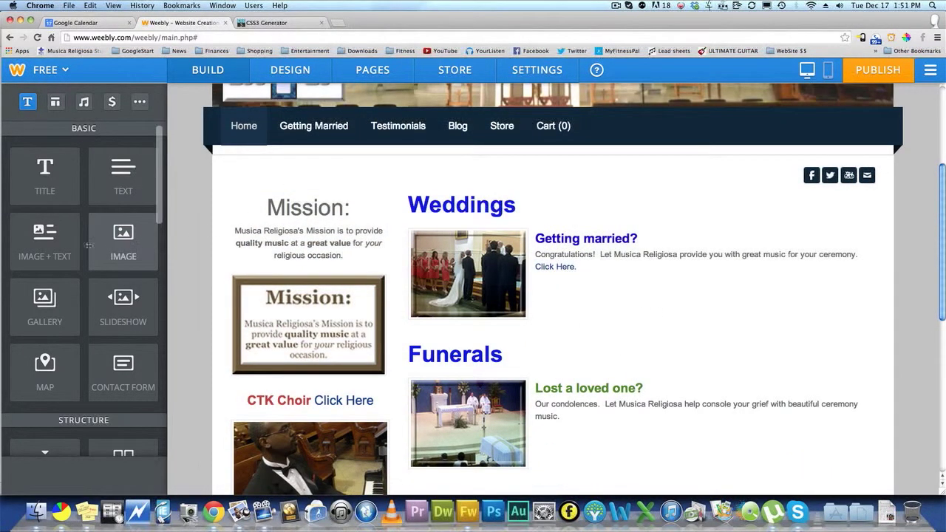
- Add an Embed Code element above the Mission text in the page's narrow column and open its options
left_click(139, 101)
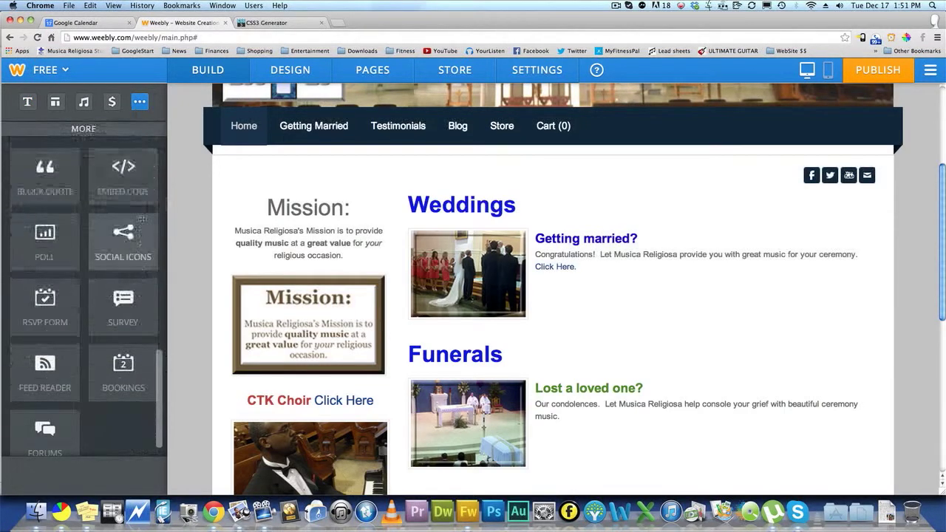
left_click_drag(123, 178, 274, 200)
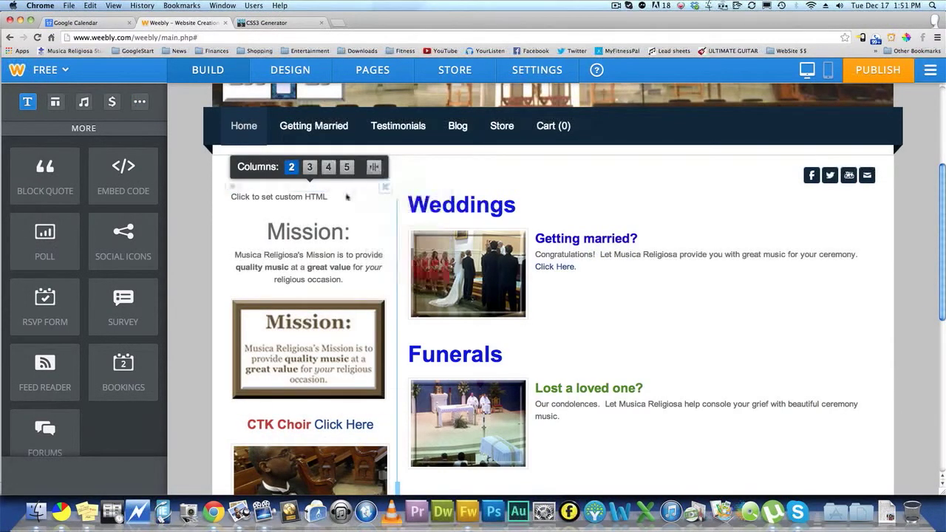
left_click(347, 198)
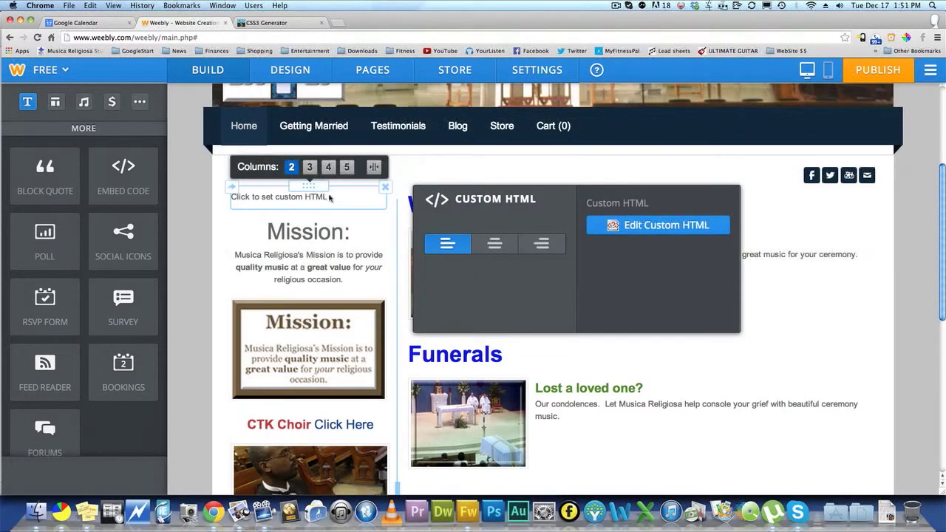
- Copy the formatted Mission heading and paragraph and paste them over the placeholder in the new custom HTML element
left_click(342, 279)
left_click_drag(341, 279, 274, 231)
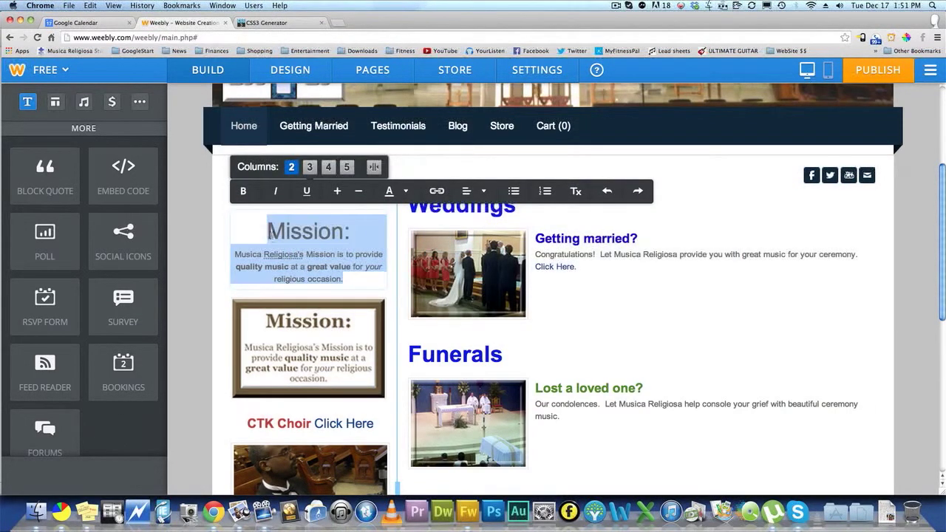
right_click(275, 233)
left_click(292, 271)
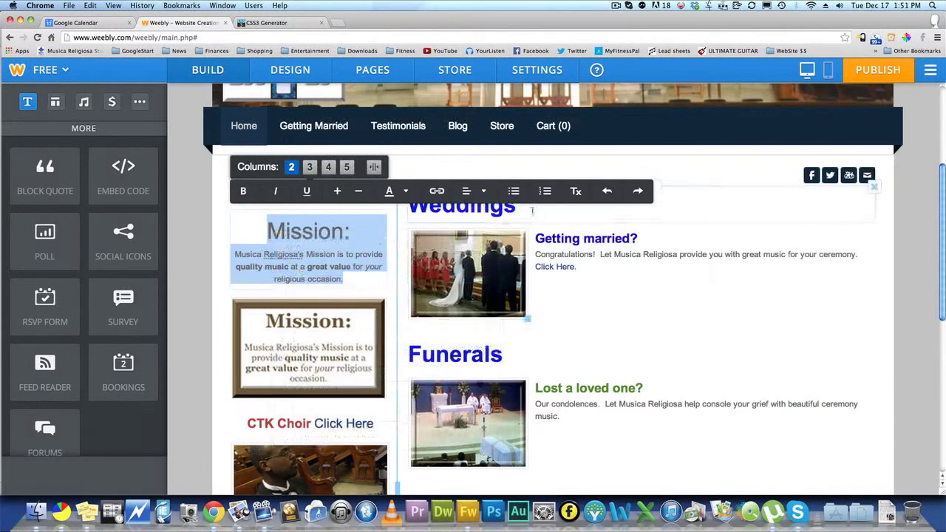
left_click(325, 222)
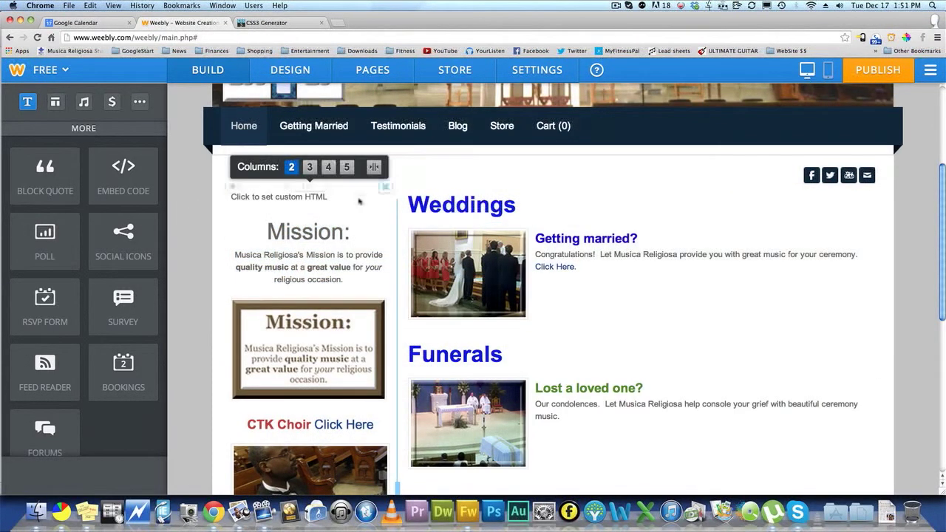
left_click(311, 193)
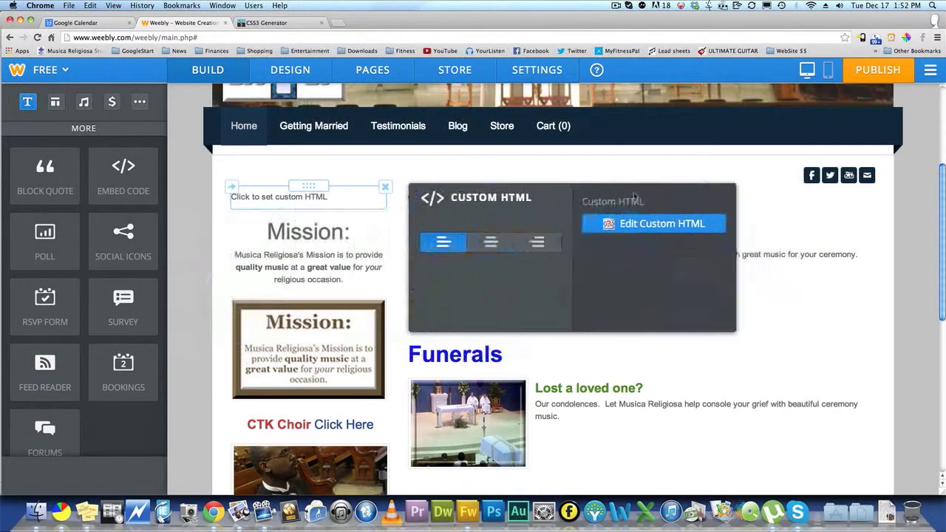
left_click(658, 225)
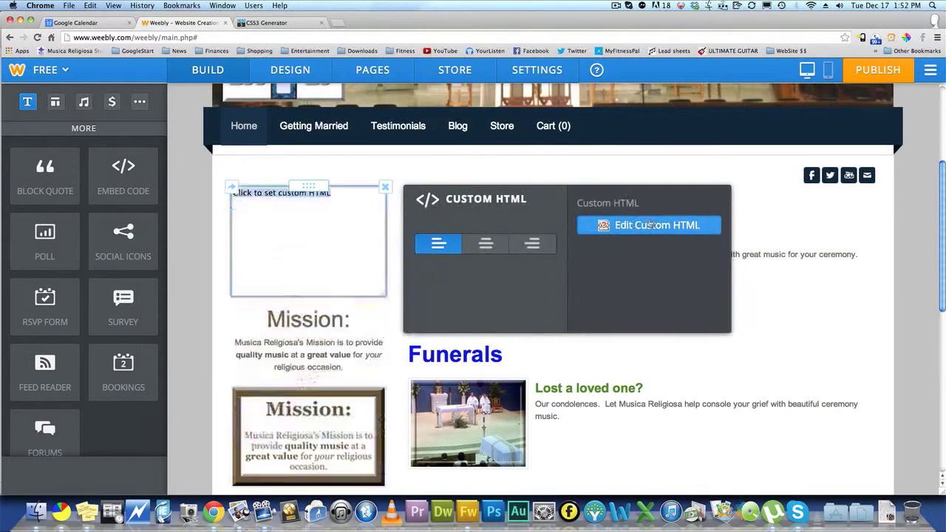
right_click(287, 226)
left_click(296, 269)
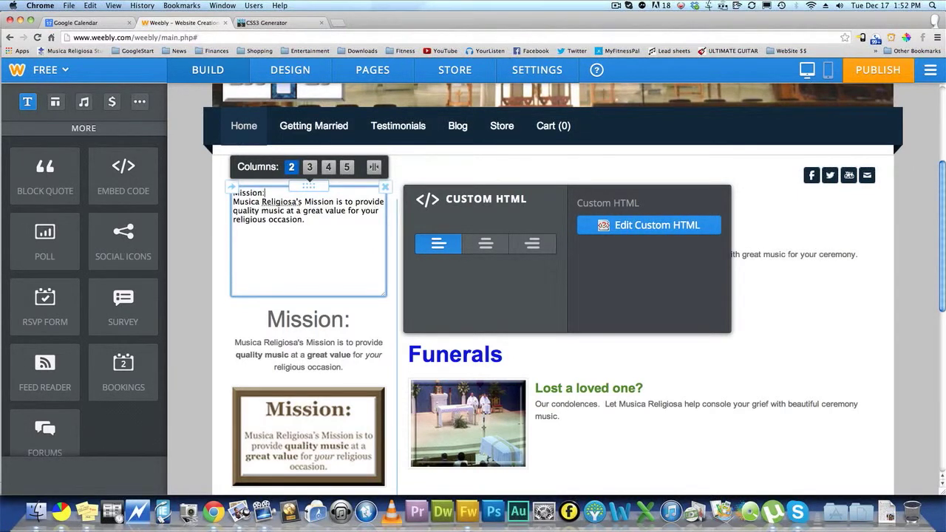
key("BackSpace")
key("BackSpace")
key("BackSpace")
key("BackSpace")
key("BackSpace")
key("BackSpace")
key("BackSpace")
key("BackSpace")
key("super+z")
- Wrap the pasted Mission text in <div> and </div> tags, each on its own line
key("Return")
key("Up")
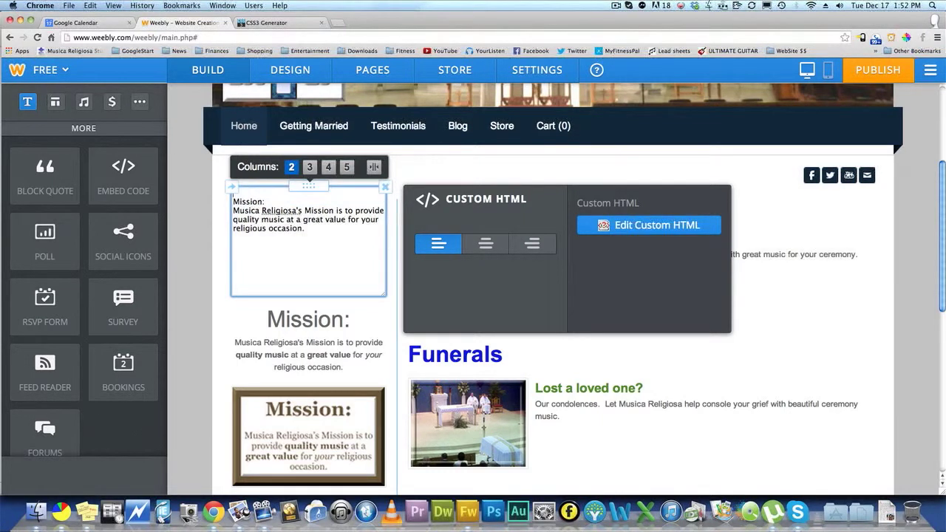
type("<div")
type(">")
type("</div")
type(">")
- Enclose the "Mission:" line in <h2> and </h2> tags and apply the HTML to the page
type("<")
type("h1")
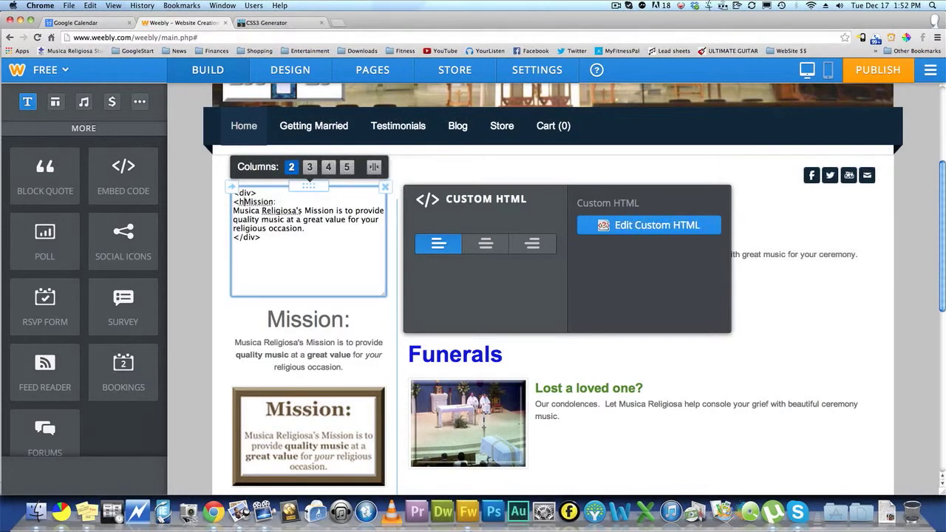
key("BackSpace")
type("2>")
type("</h2>")
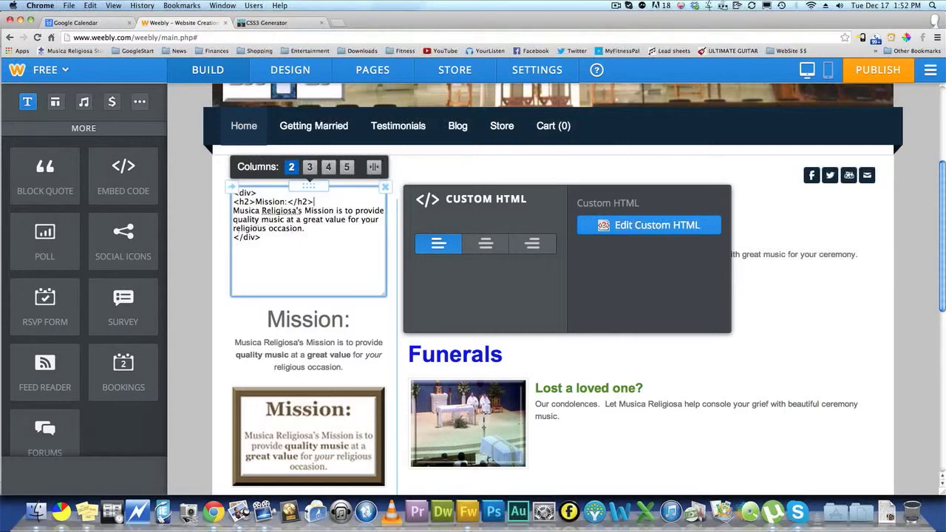
left_click(204, 223)
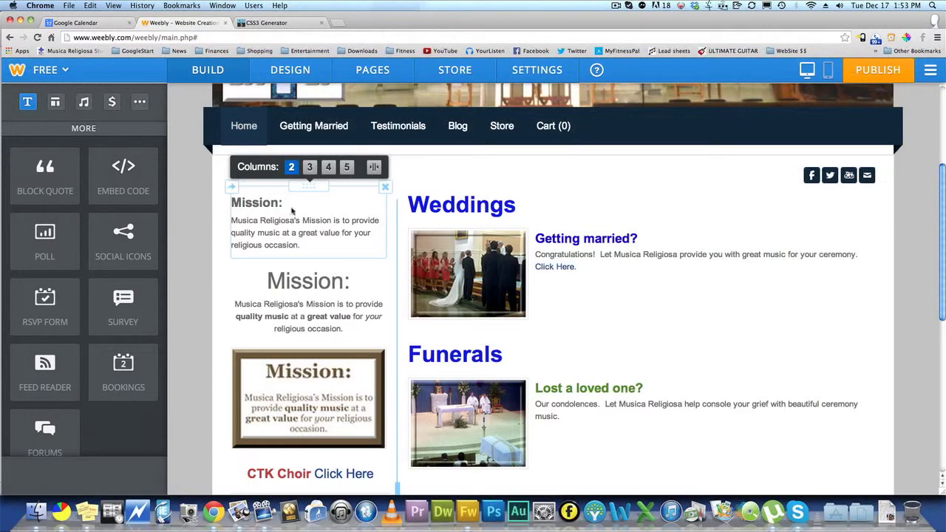
- Reopen the Mission custom HTML for editing and insert </br> after the closing </h2> tag
left_click(292, 214)
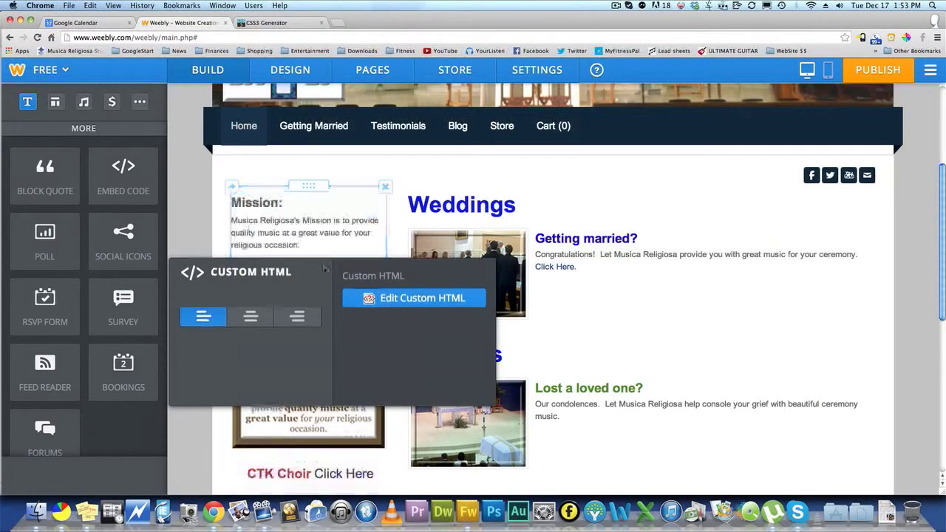
left_click_drag(287, 268, 551, 211)
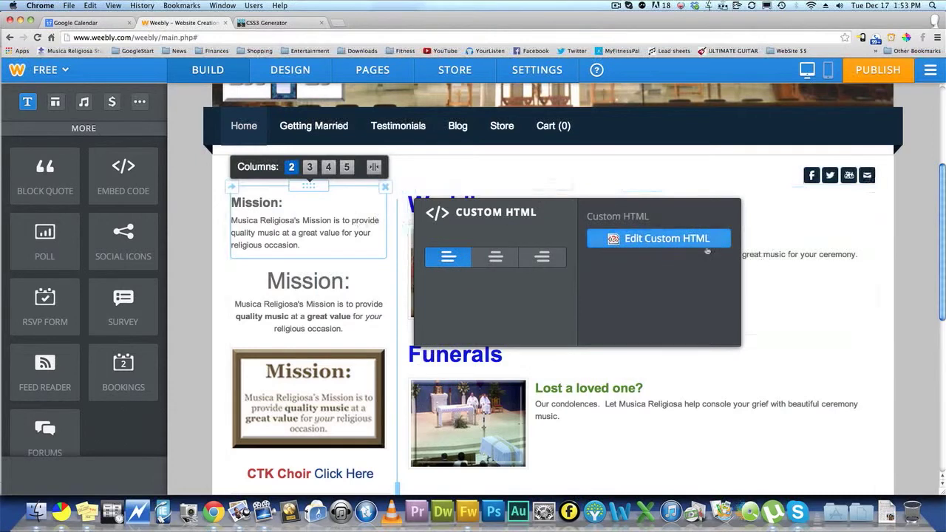
left_click(352, 222)
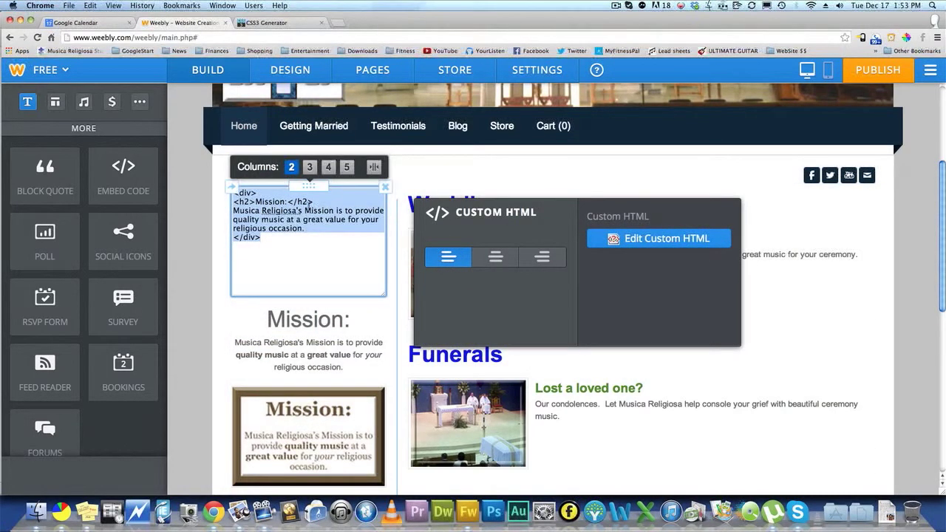
left_click(319, 203)
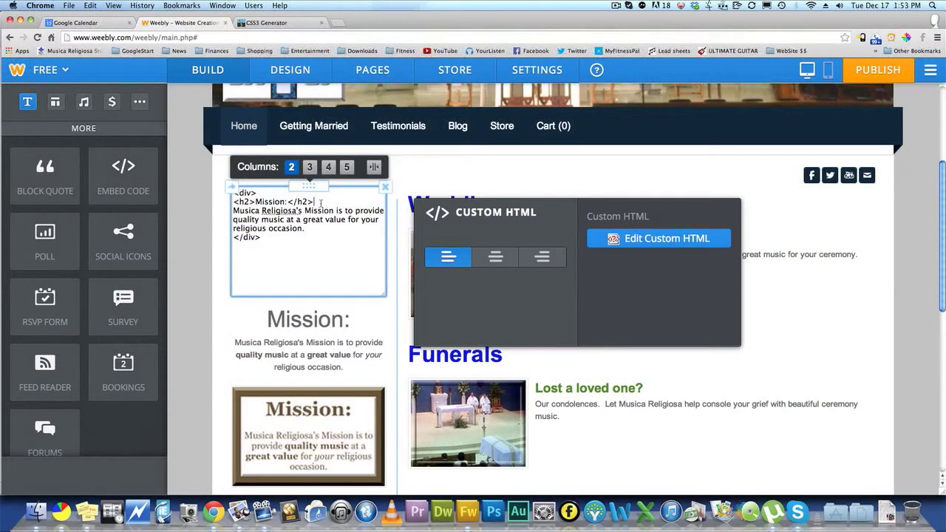
type("<")
- Give the opening div a style attribute containing width:200px; and apply the HTML to the page
type("tyle=\"")
key("Return")
key("Return")
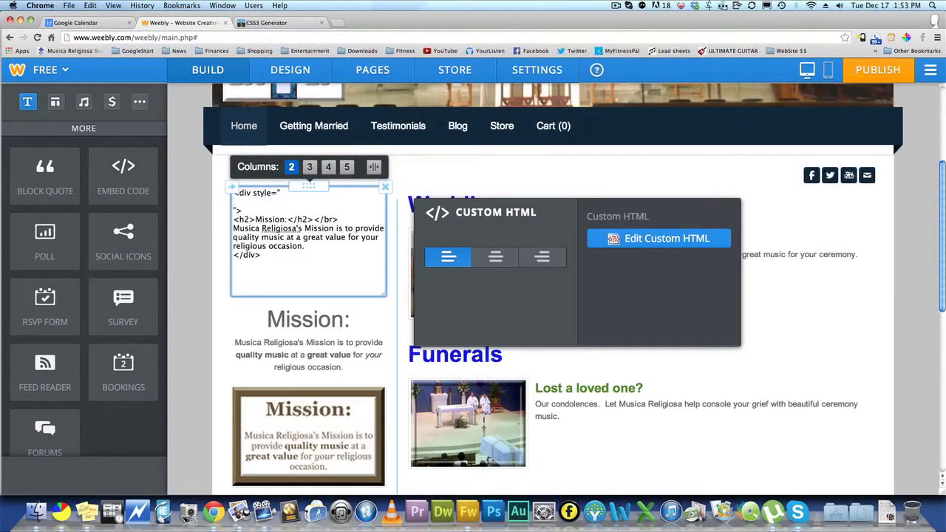
type("width:200px;")
left_click(210, 232)
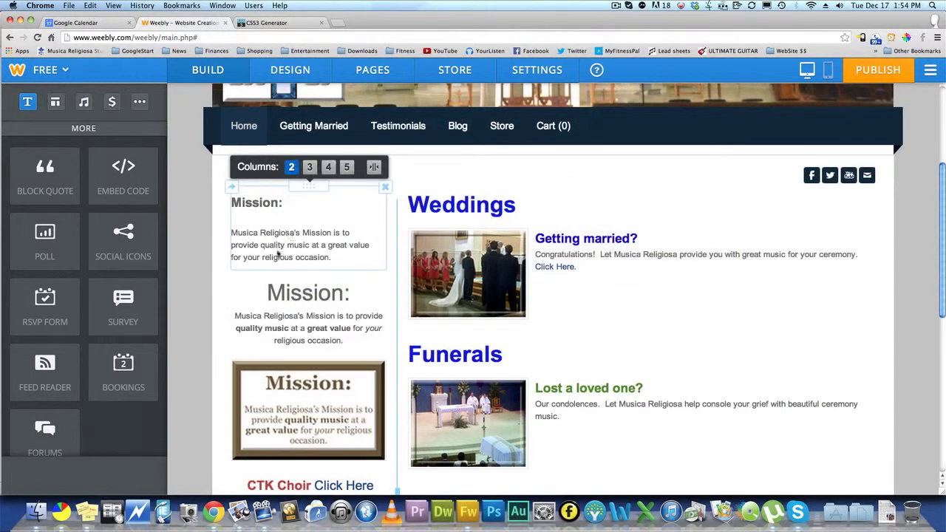
- Reopen the upper Mission custom HTML and add padding:5px; below the width in the div's style
left_click(295, 233)
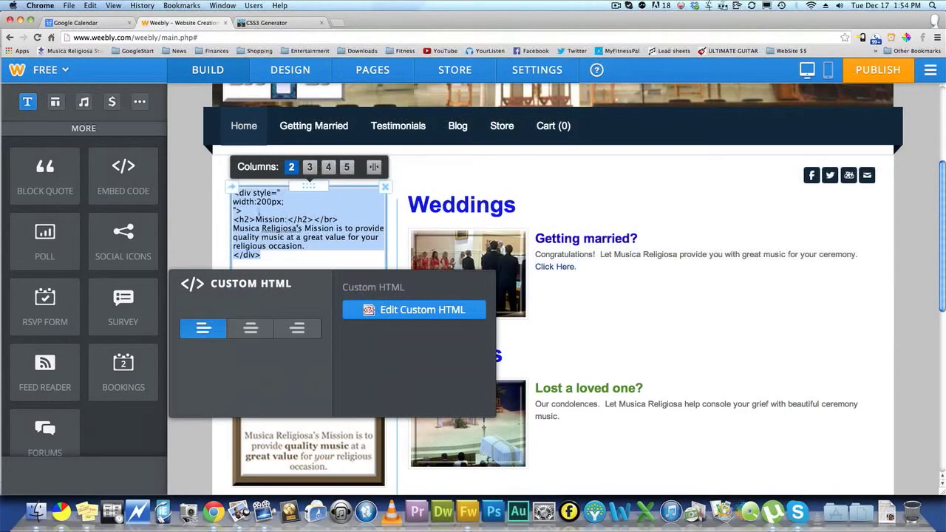
left_click(292, 203)
key("Return")
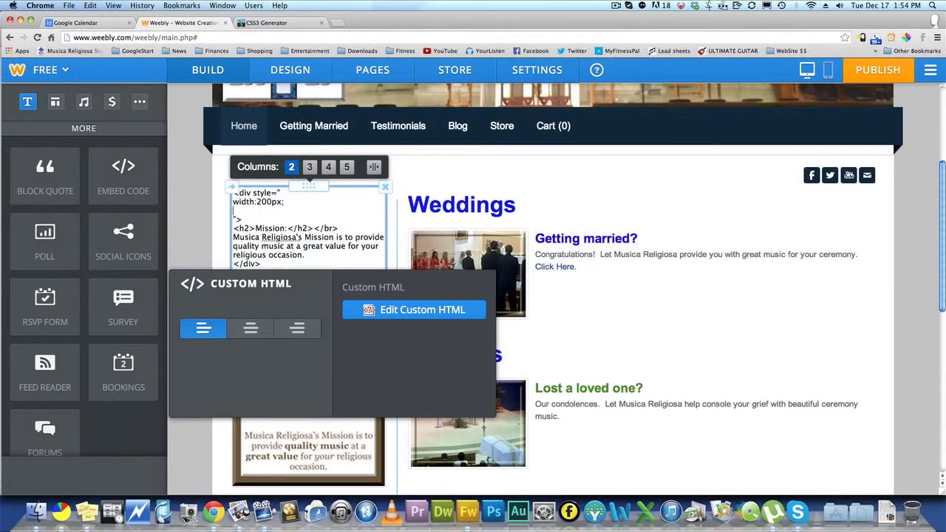
type("padding:5px;")
key("Return")
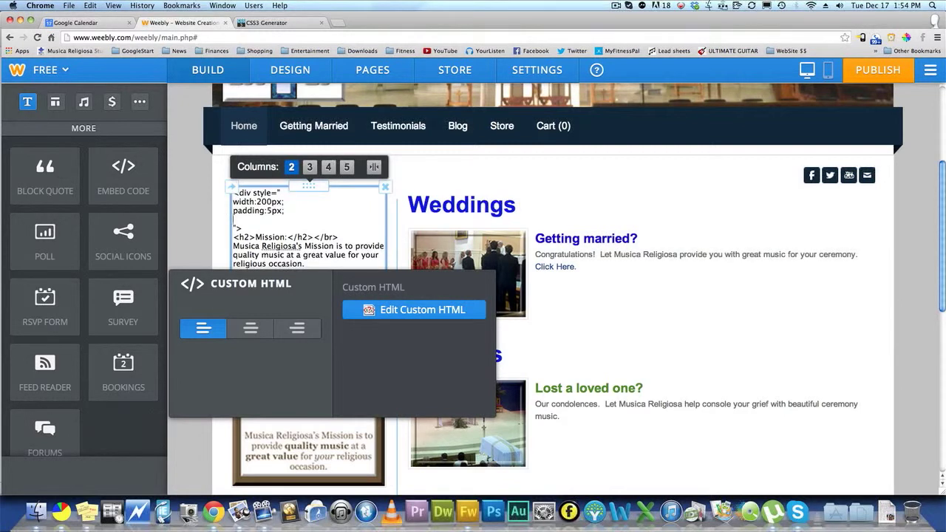
- Add text-align:center; and margin:0 auto; to the div's style and apply the HTML to the page
type("text-align:center;")
key("Return")
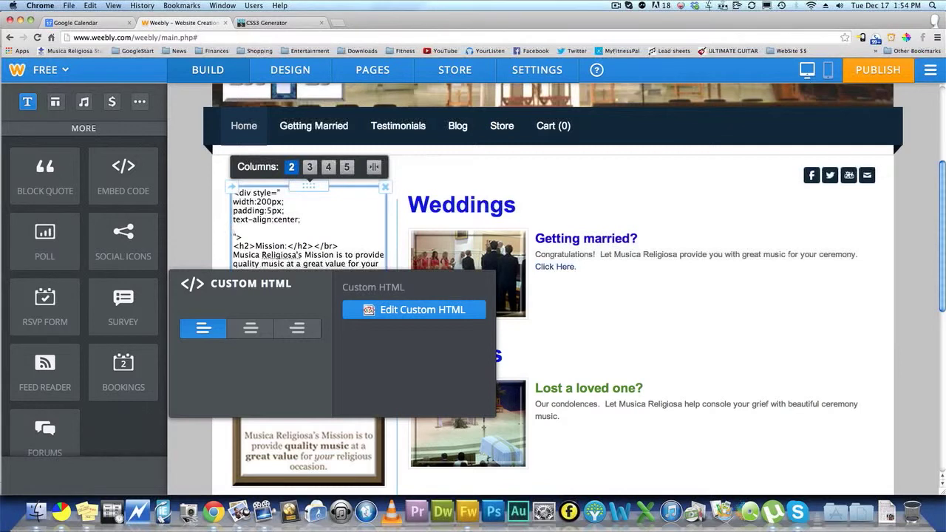
type("marg")
type("in:0 auto;")
left_click(225, 201)
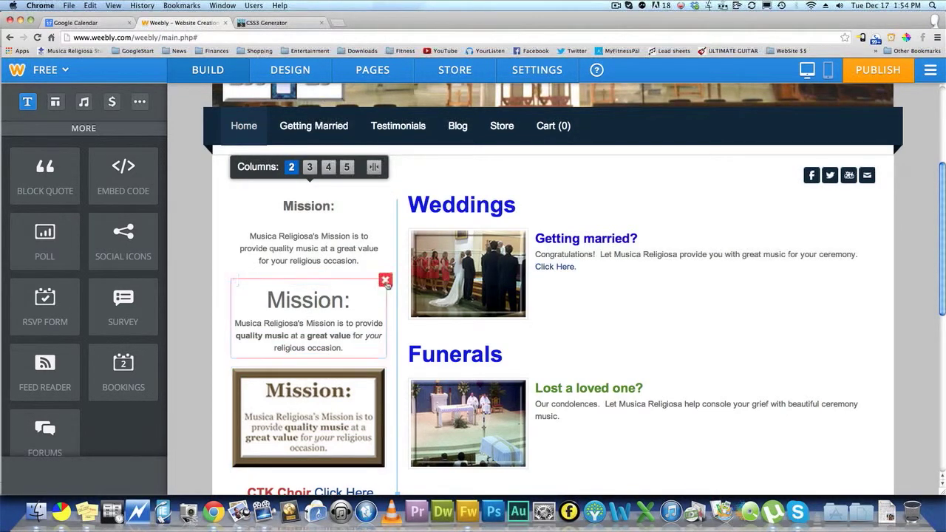
- Delete the plain-text Mission element between the custom HTML box and the framed Mission image
left_click(386, 282)
left_click(361, 247)
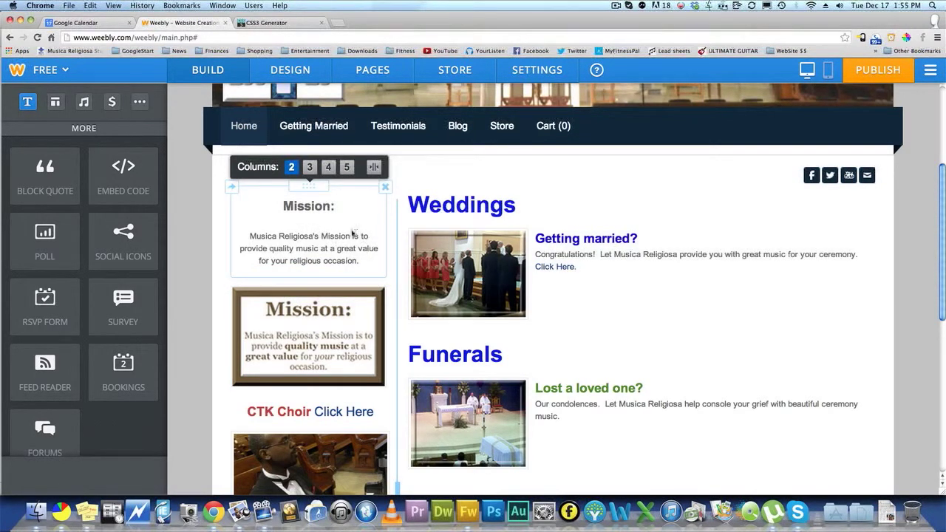
- Add border:double; to the Mission div's style on its own line and apply the HTML to the page
left_click(304, 219)
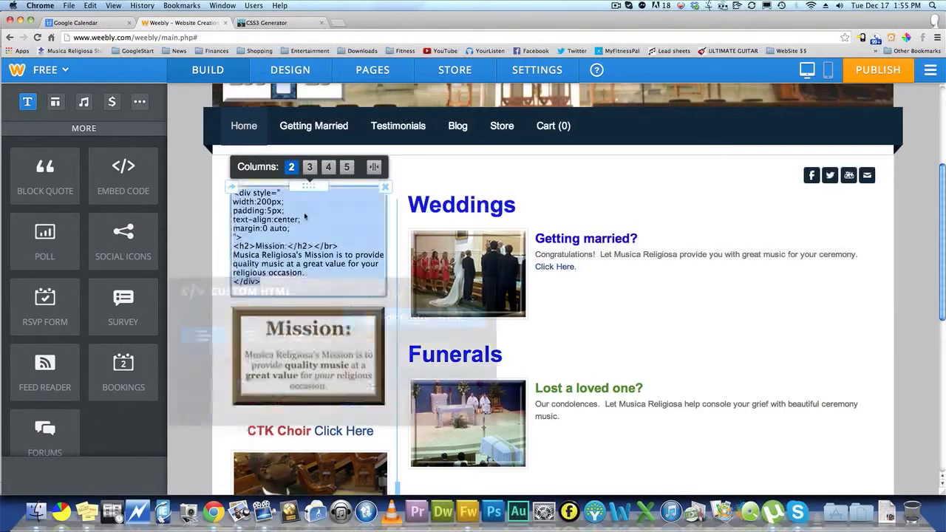
left_click(294, 229)
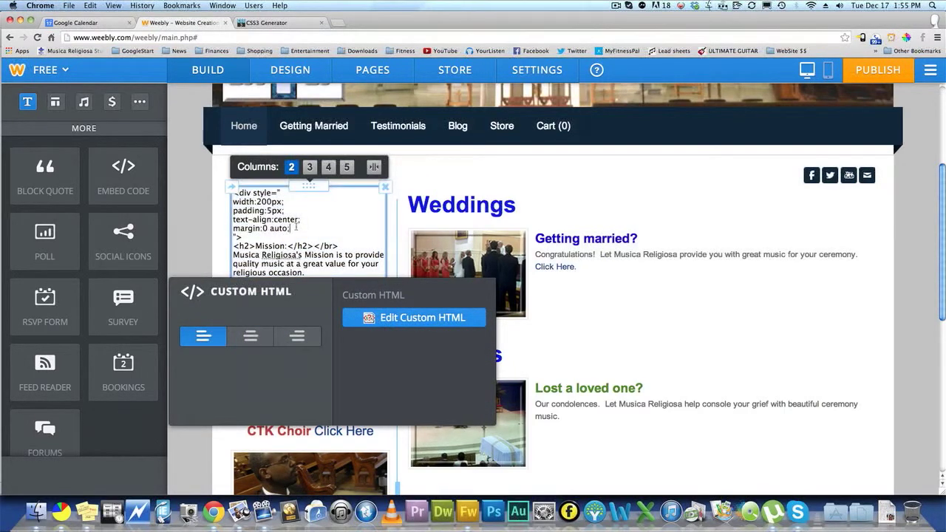
key("Return")
type("border")
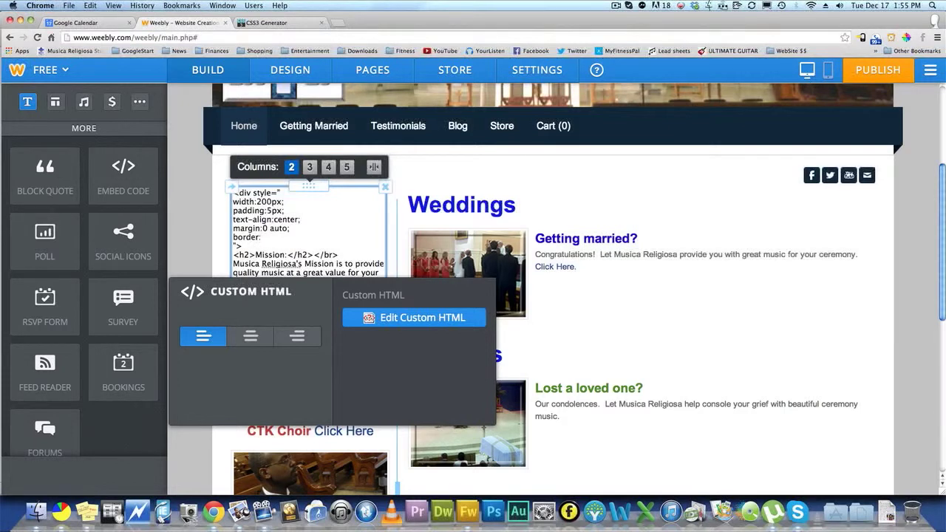
type(":double;")
left_click(217, 249)
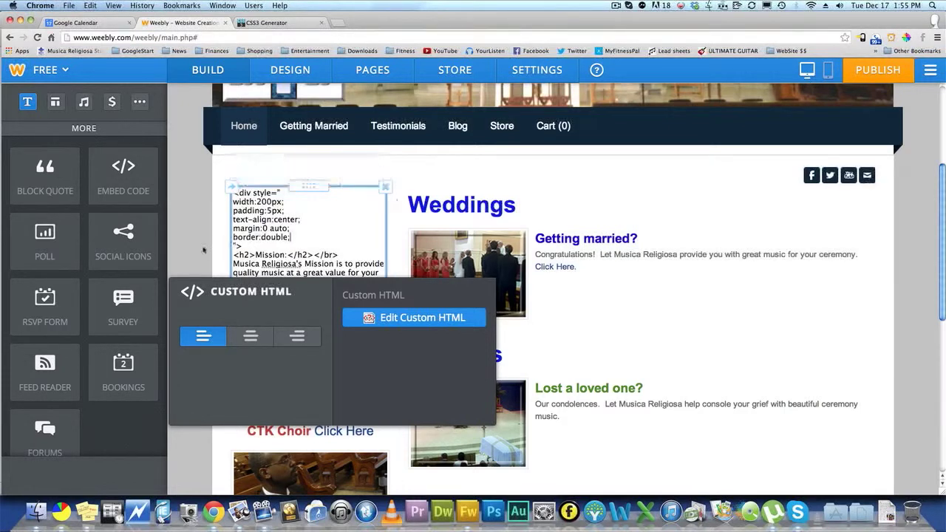
- Change the Mission div's border declaration to border:double thick; and apply it to the page
mouse_move(279, 233)
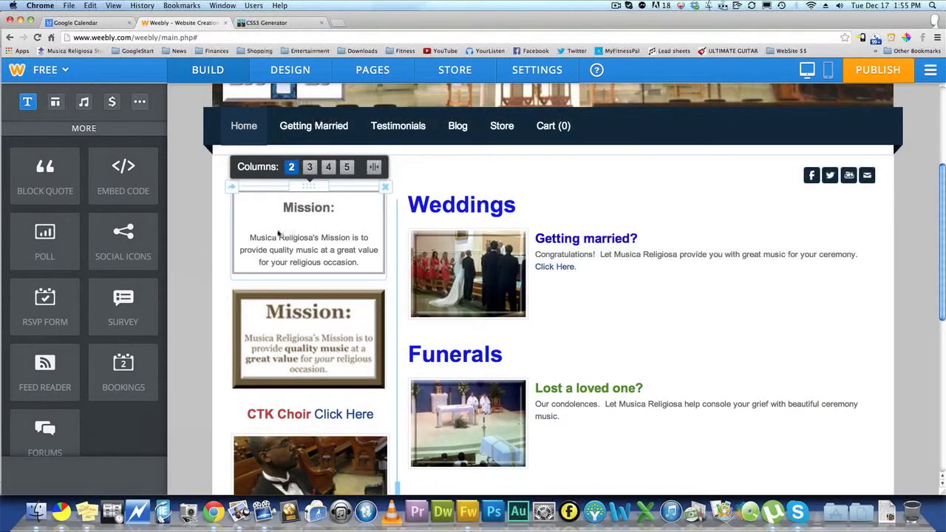
left_click(318, 235)
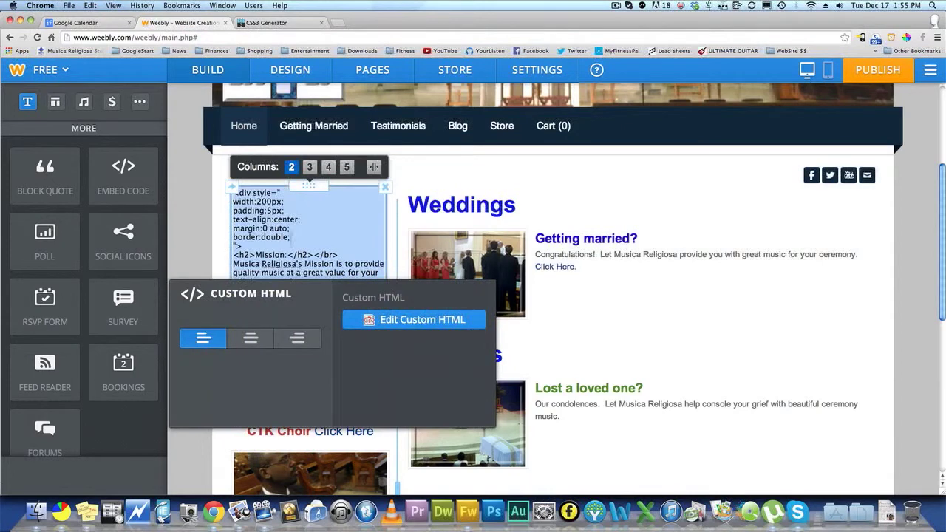
left_click(291, 237)
type("t")
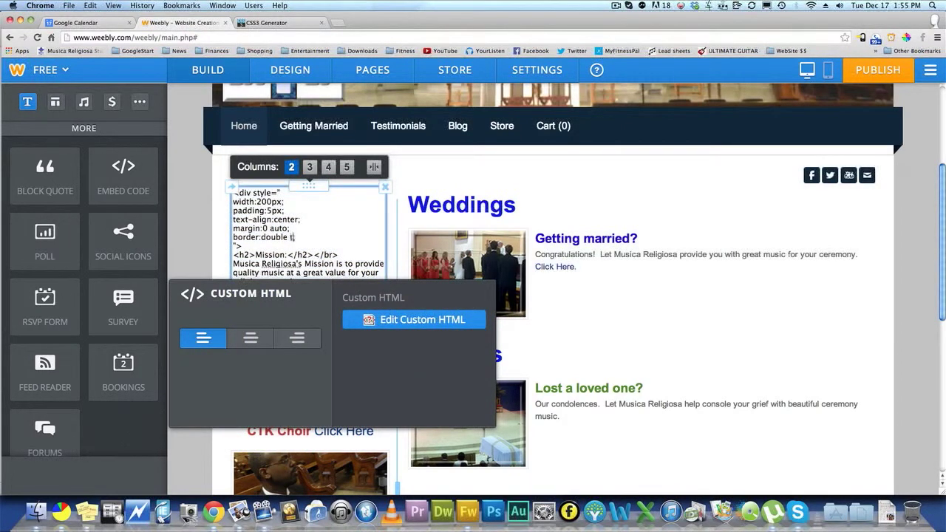
type("hick;")
left_click(200, 236)
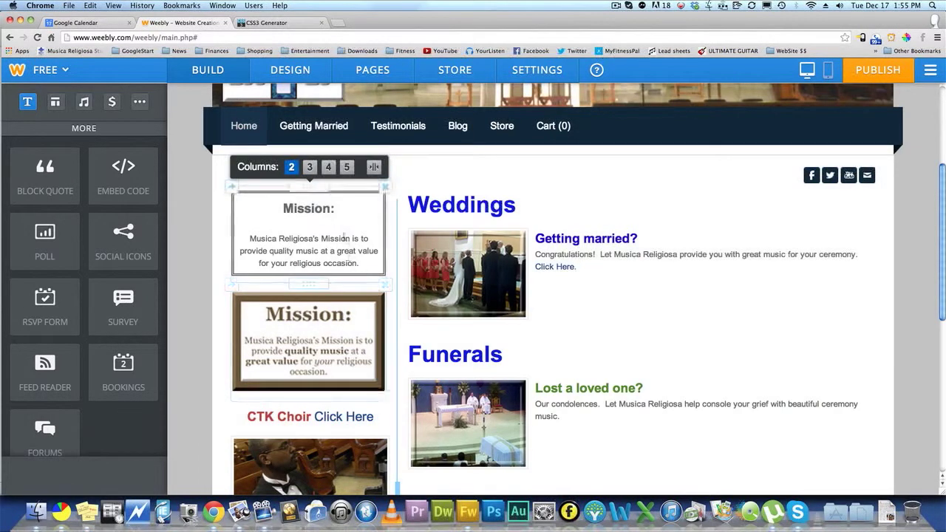
- Add border-color:brown; below the border declaration in the Mission div's style and apply it to the page
left_click(336, 233)
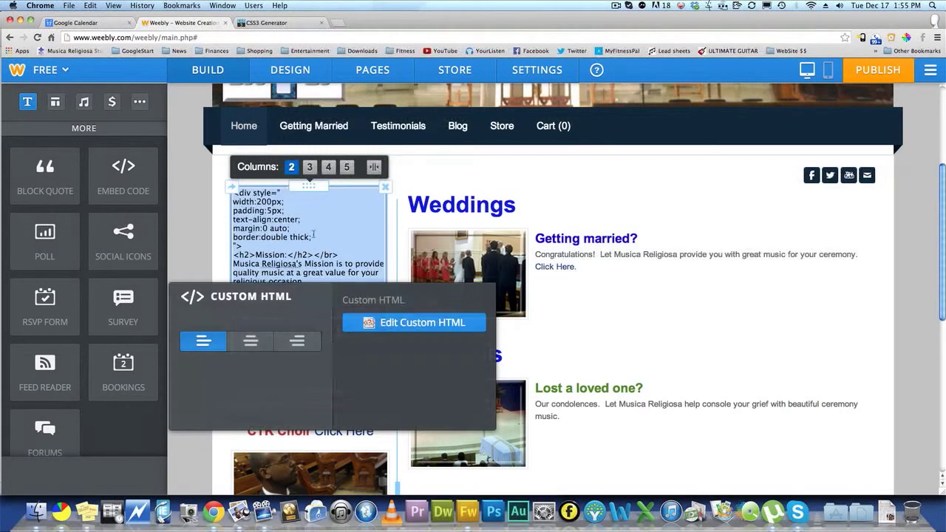
key("Return")
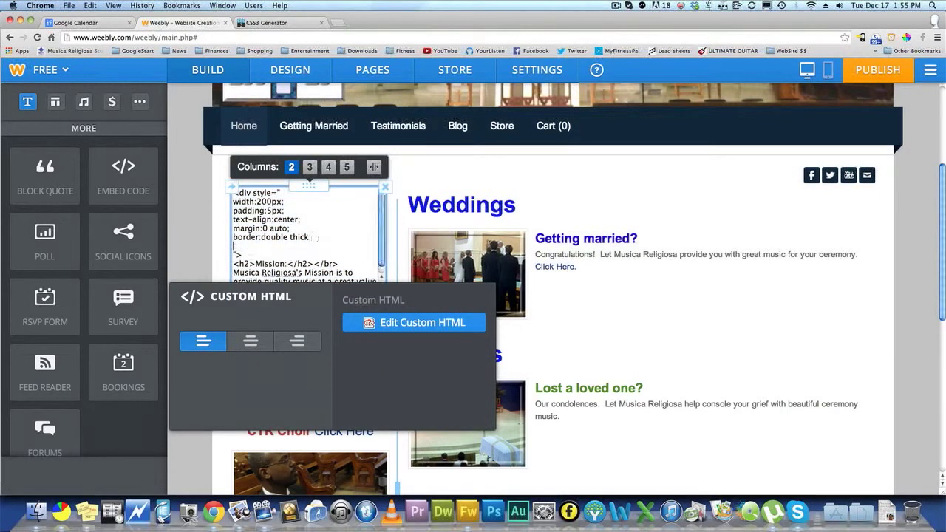
type("border-color:brown;")
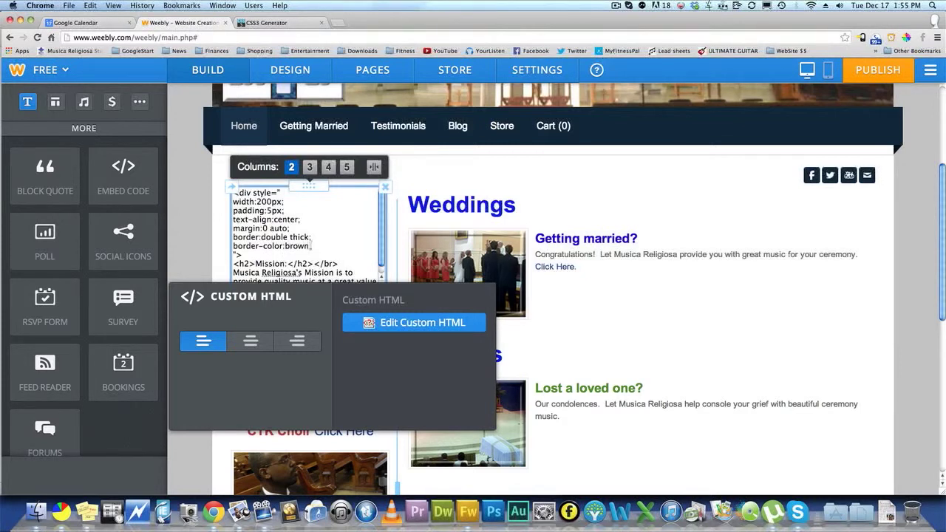
left_click(201, 228)
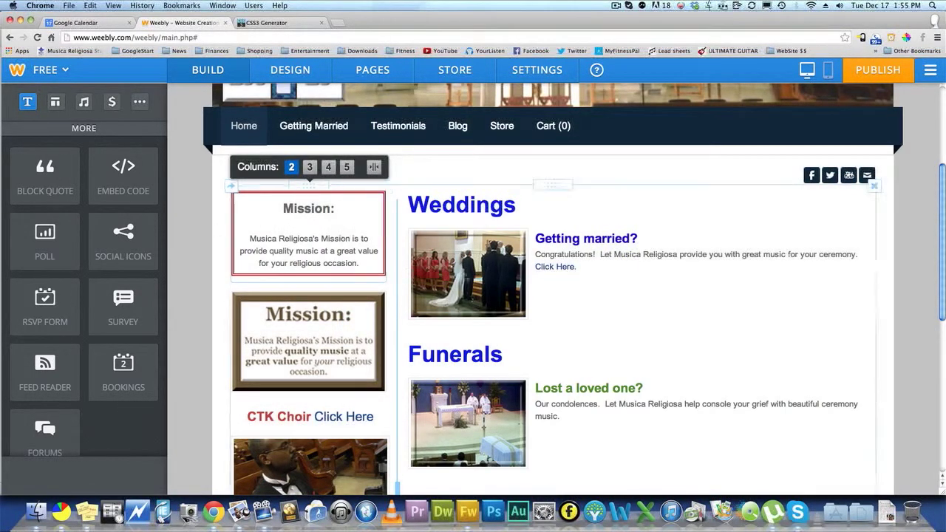
- Change the Mission div's border-color value to blue and apply the HTML to the page
left_click(358, 234)
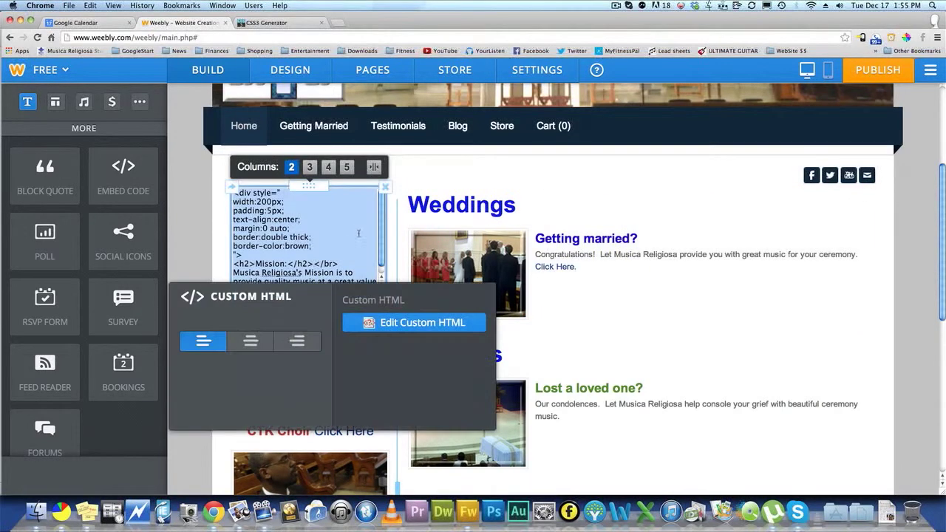
double_click(305, 246)
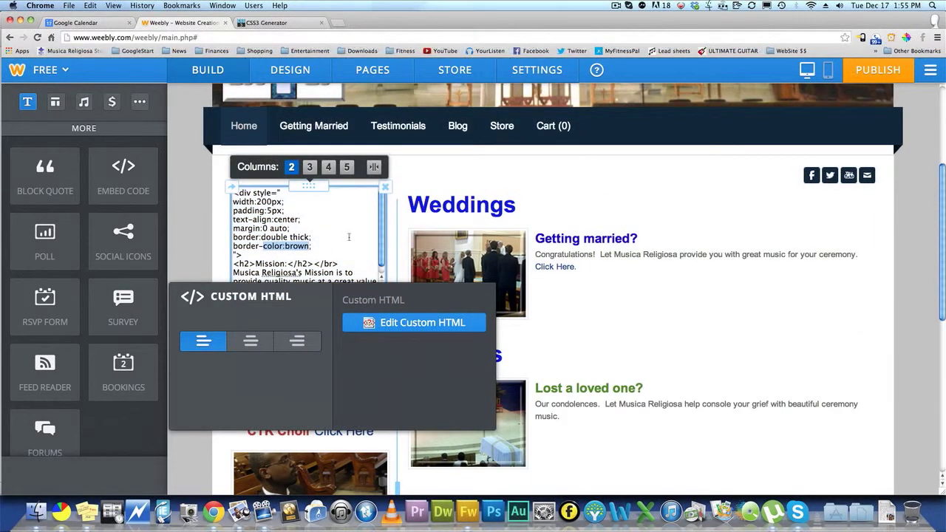
left_click(310, 245)
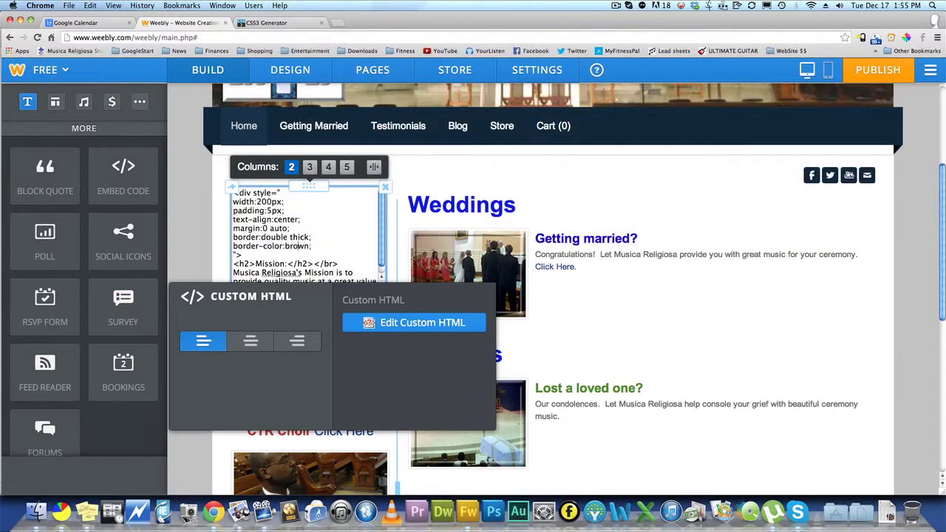
key("BackSpace")
key("BackSpace")
key("BackSpace")
type("lue")
left_click(211, 253)
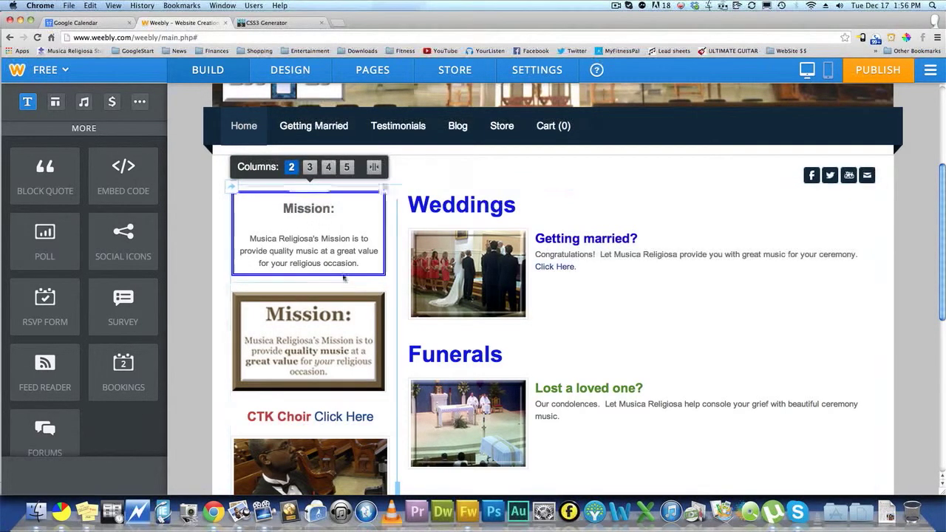
- Remove the </br> tag after the closing </h2> in the Mission HTML and apply the change to the page
left_click(317, 237)
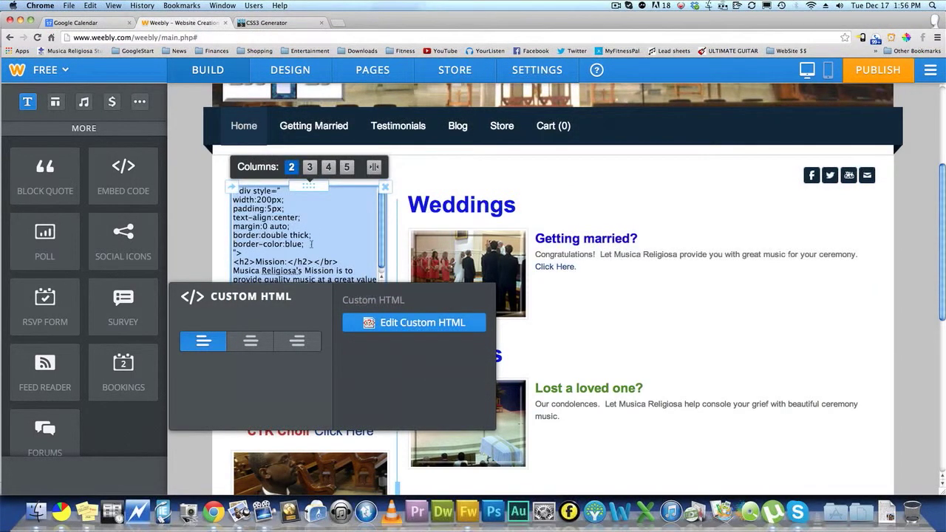
scroll(311, 251, "down", 1)
left_click(342, 255)
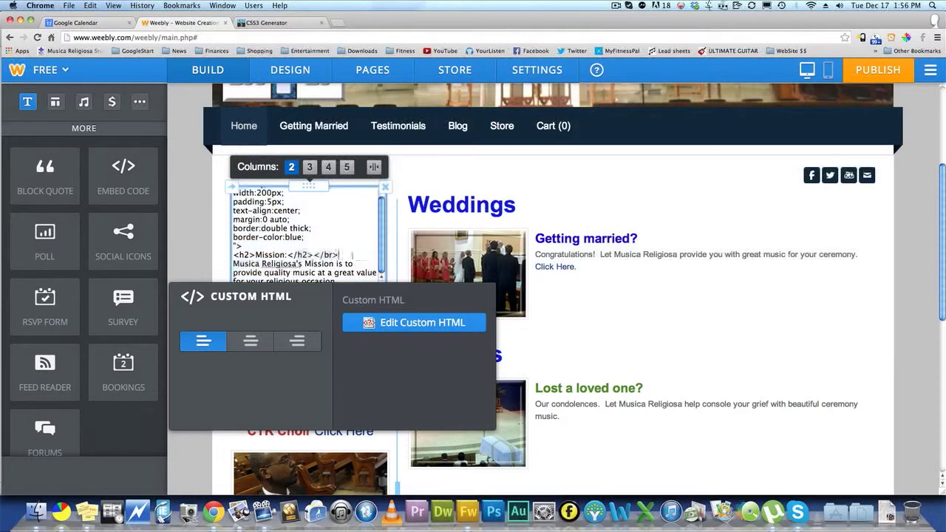
key("BackSpace")
key("BackSpace")
key("BackSpace")
key("BackSpace")
key("BackSpace")
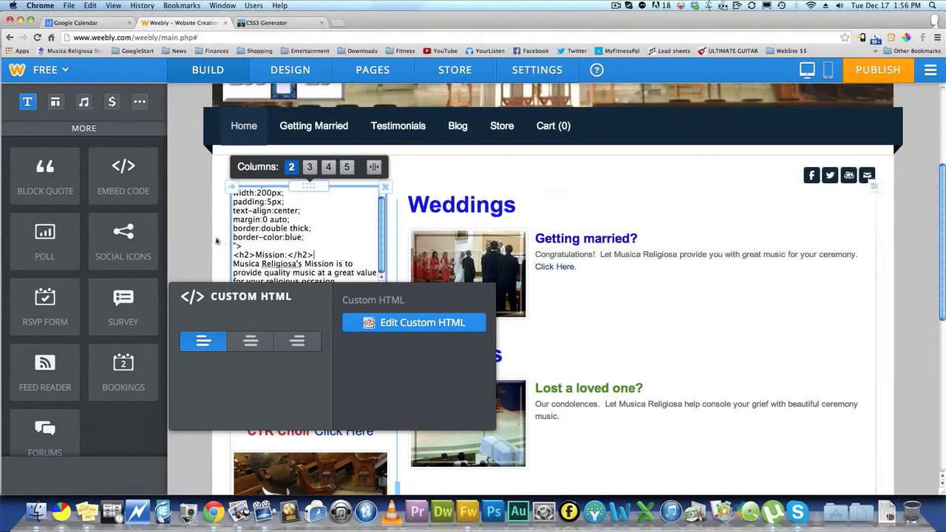
left_click(188, 235)
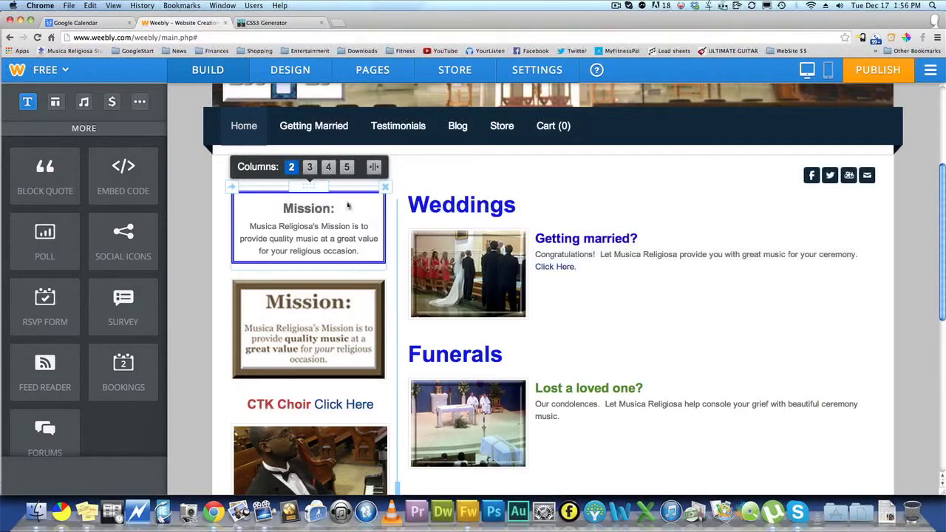
- Open the Mission element's Custom HTML settings and move them beside the Mission box, clear of its code
scroll(309, 276, "down", 5)
scroll(310, 295, "up", 2)
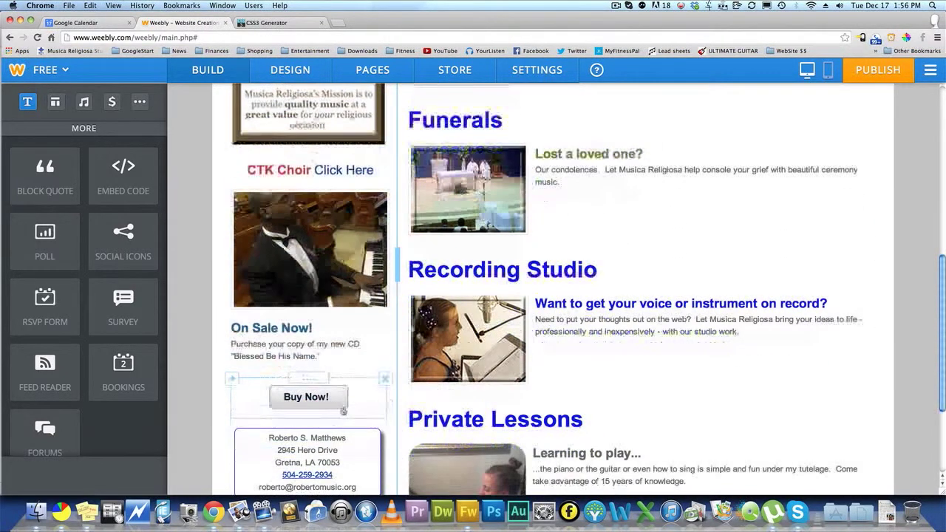
scroll(299, 271, "up", 2)
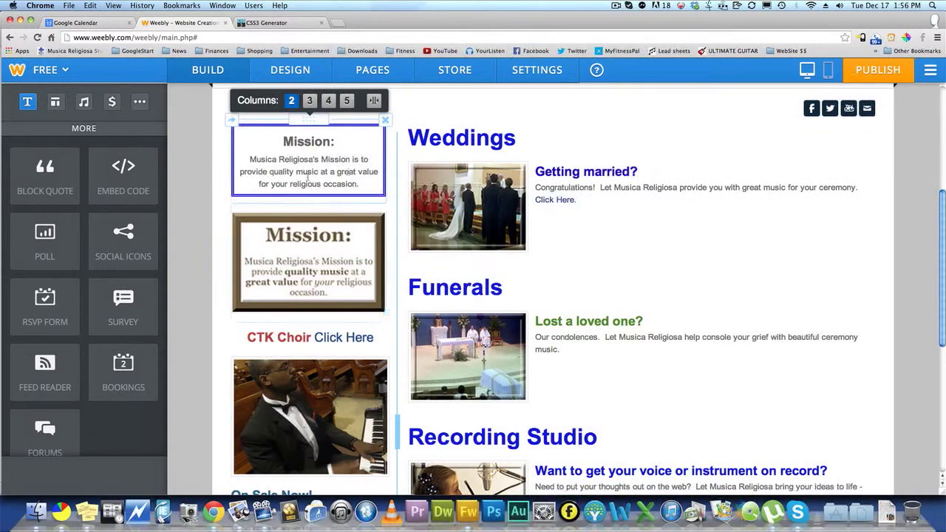
scroll(311, 148, "up", 1)
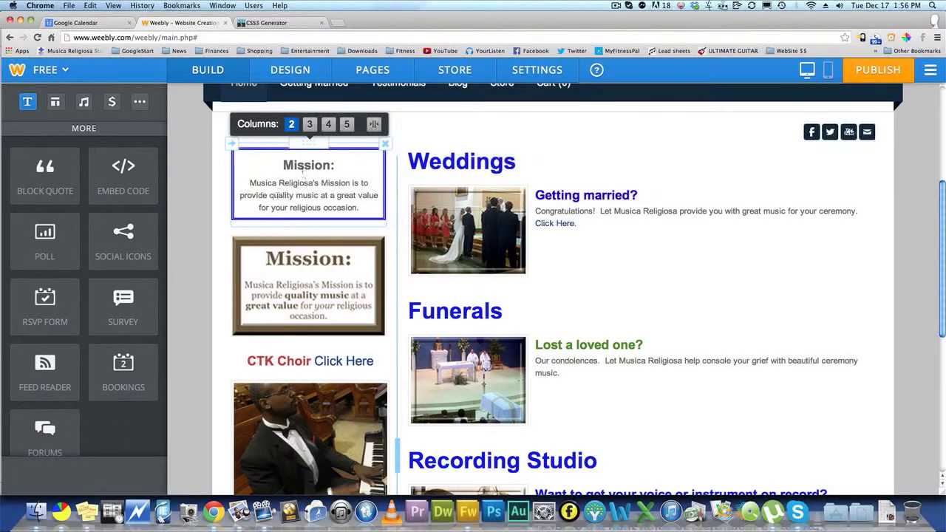
left_click(303, 172)
scroll(295, 183, "down", 3)
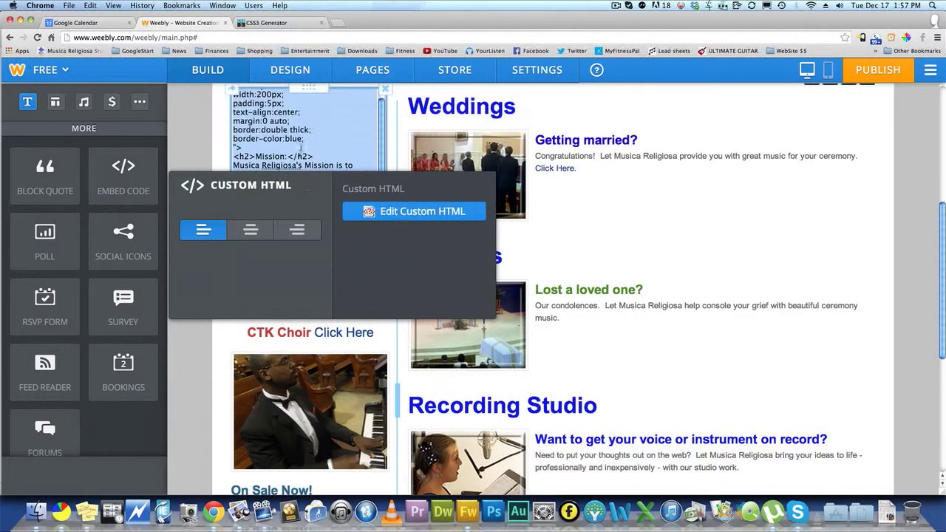
scroll(300, 149, "down", 1)
left_click_drag(251, 178, 487, 173)
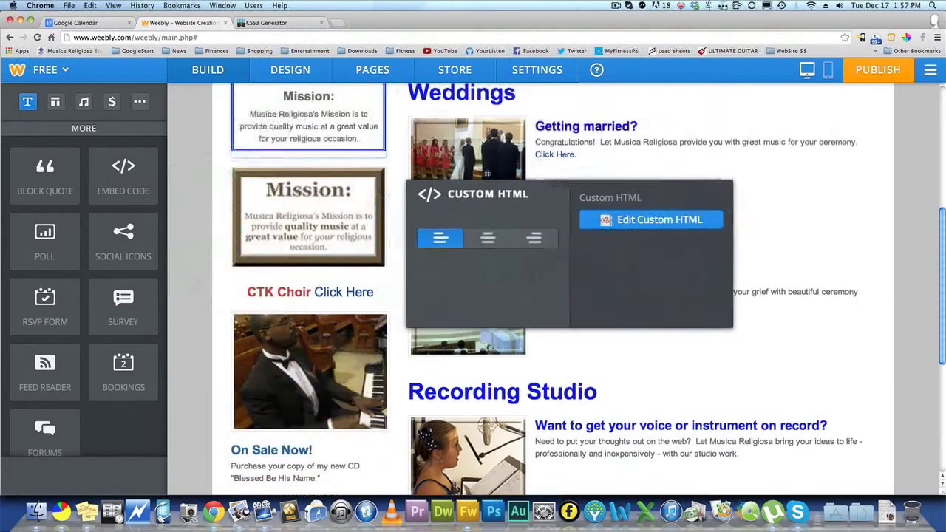
scroll(487, 173, "up", 2)
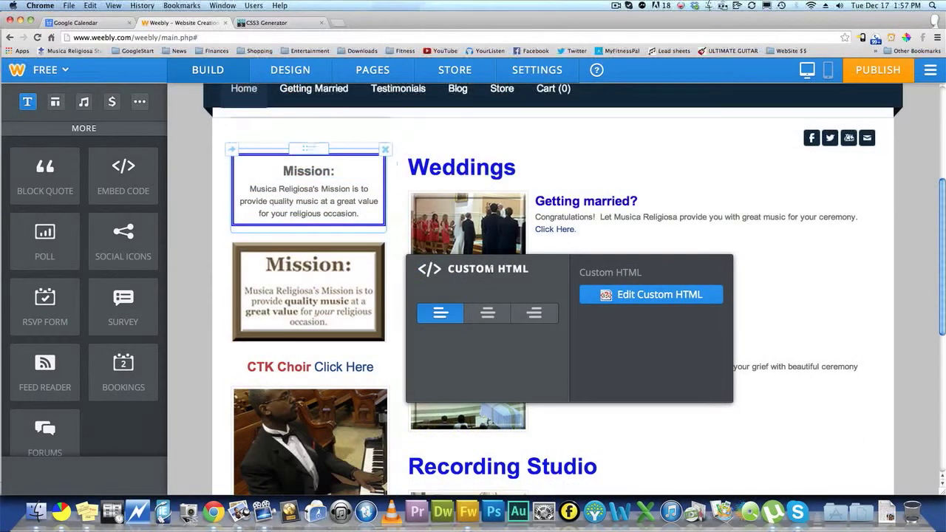
left_click_drag(490, 268, 480, 158)
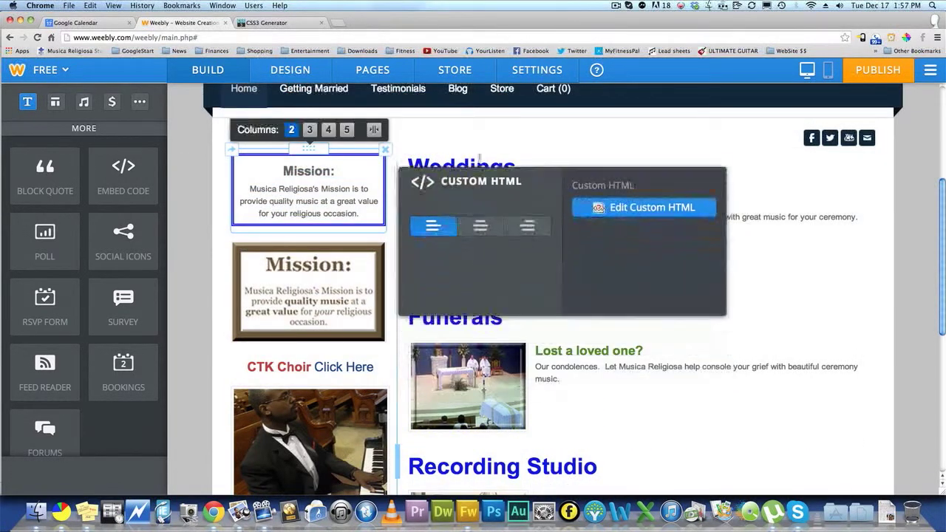
- Wrap the "Mission:" heading text in <strong> tags inside the <h2> and apply the HTML to the page
left_click(635, 185)
left_click(283, 207)
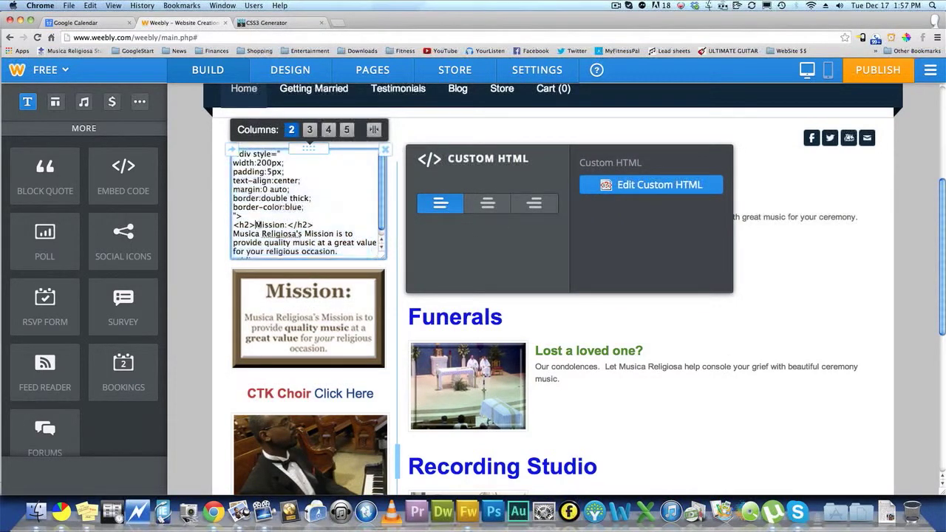
type("<strong>")
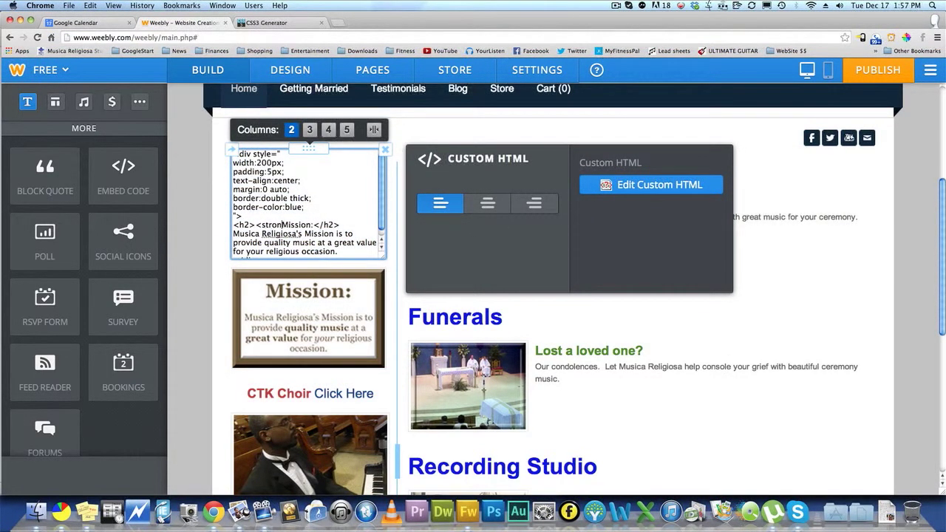
key("Right")
key("Right")
key("Right")
key("Right")
type("</strong")
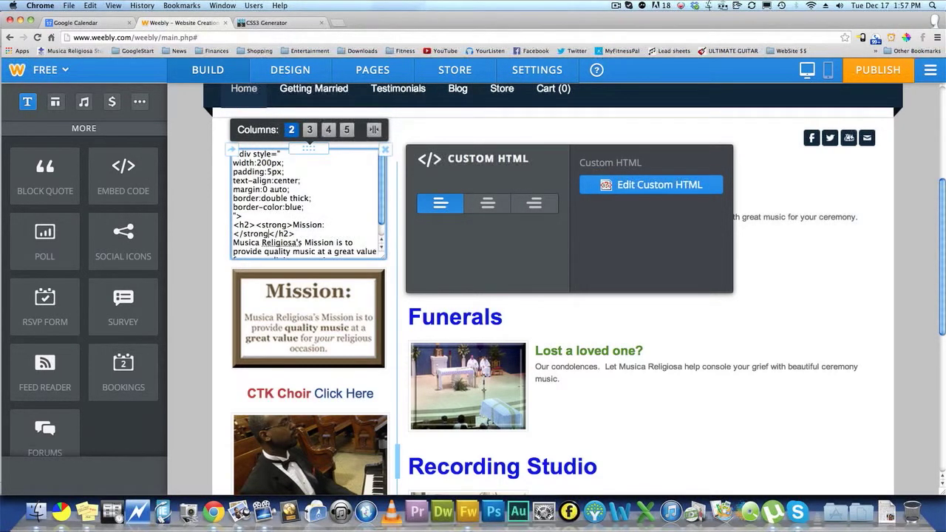
type(">")
left_click(200, 221)
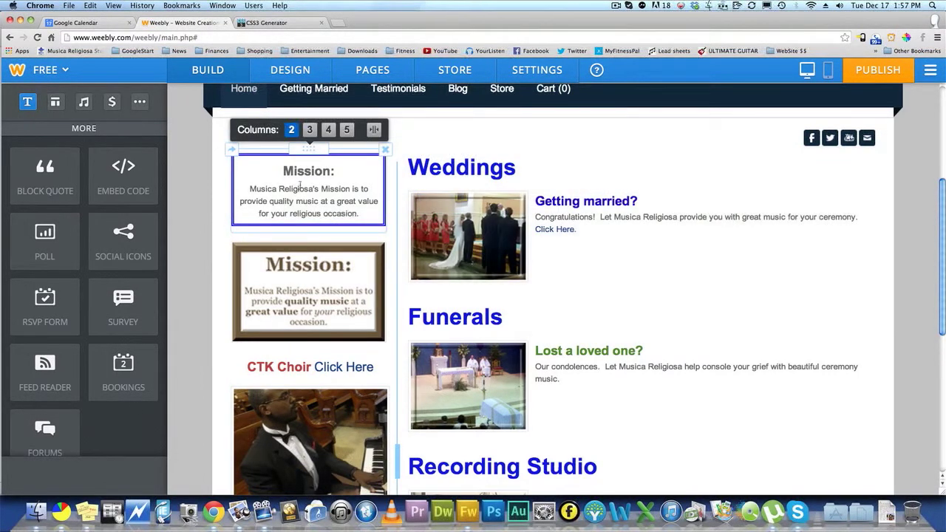
- Reopen the Mission box's HTML with its settings moved clear of the code, and wrap "quality music" in <strong> tags
left_click(304, 184)
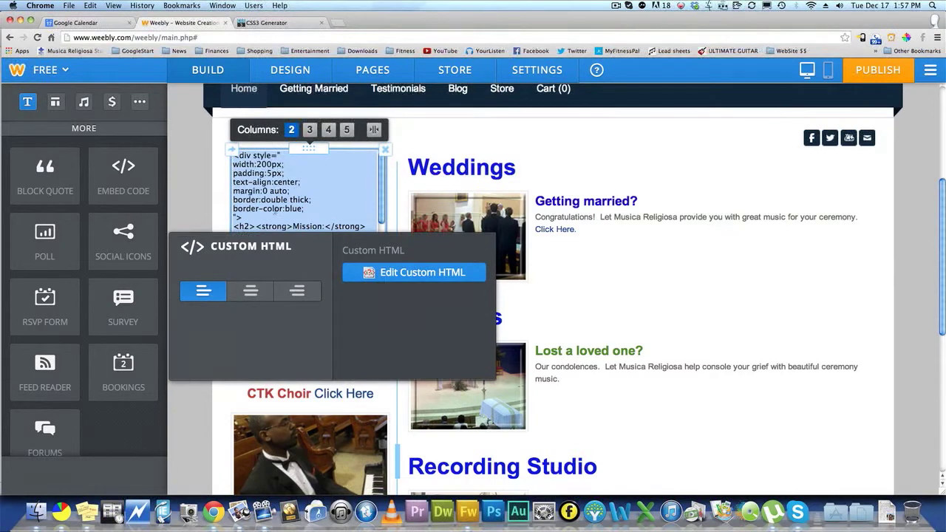
left_click(208, 206)
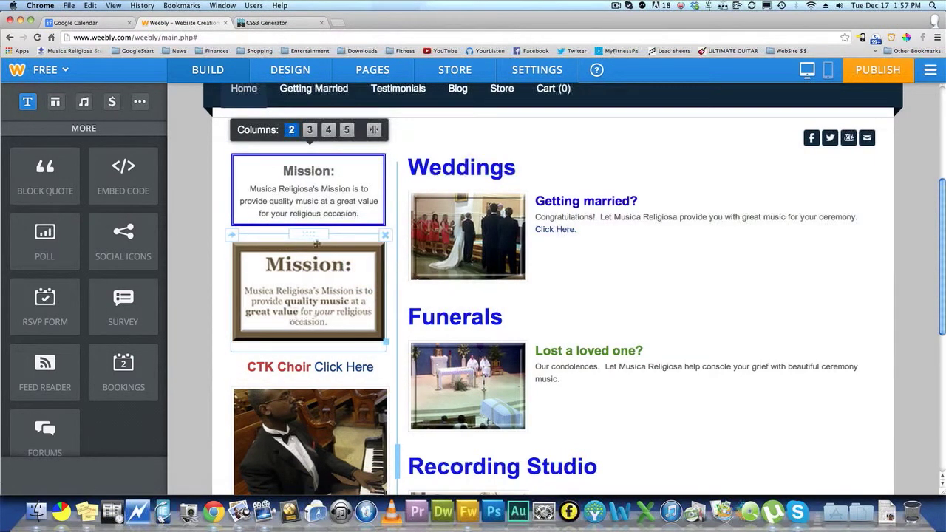
left_click(309, 201)
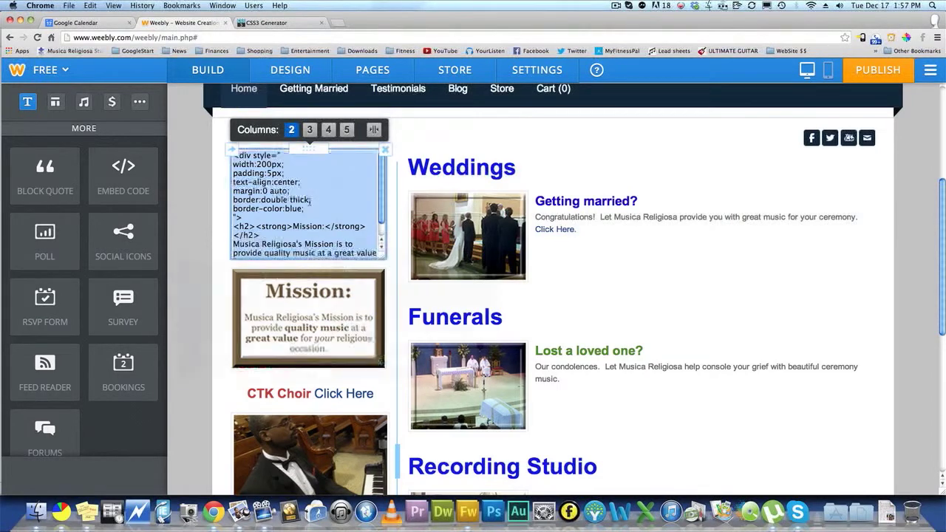
scroll(310, 210, "down", 2)
left_click_drag(328, 207, 591, 137)
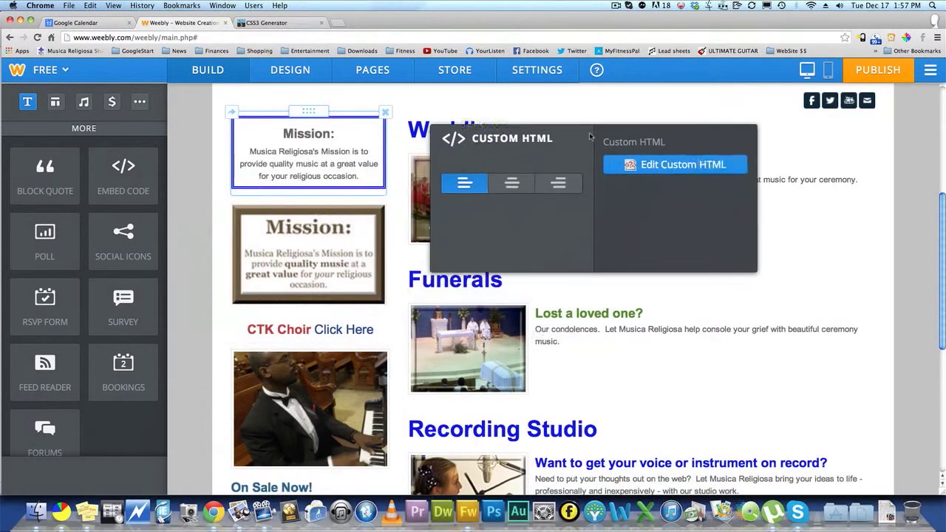
scroll(318, 148, "down", 1)
scroll(495, 200, "up", 3)
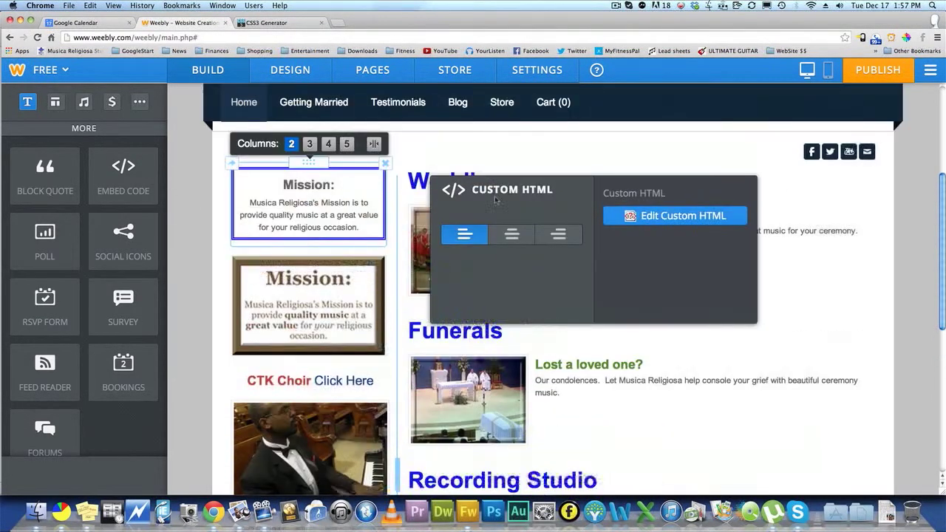
left_click(658, 218)
key("super+a")
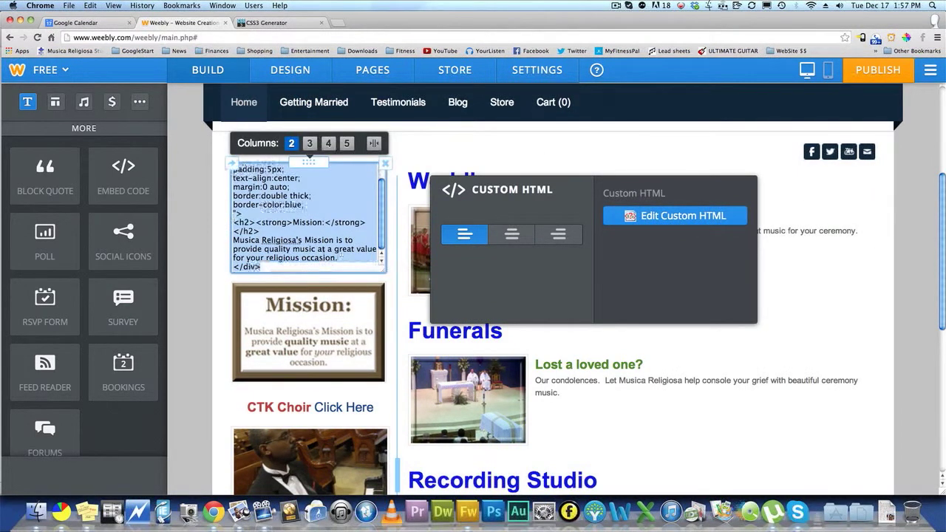
left_click(270, 249)
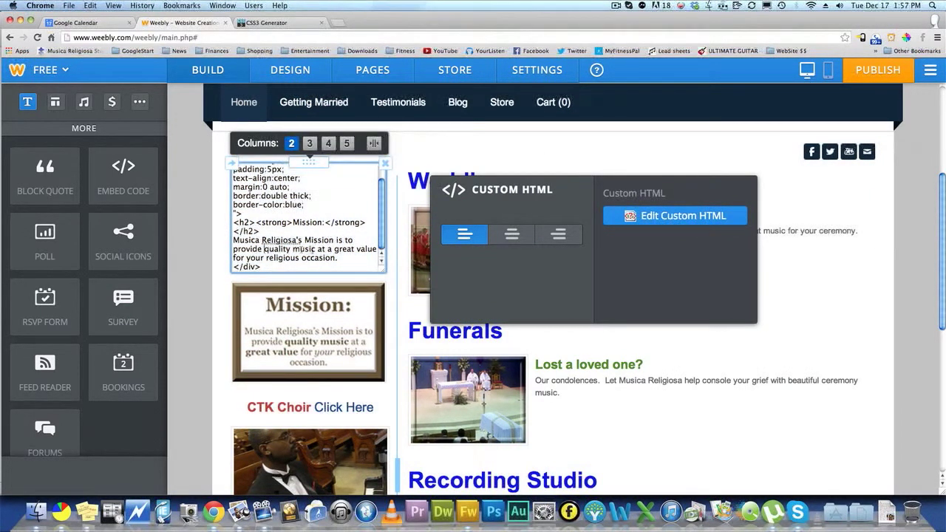
type("<b")
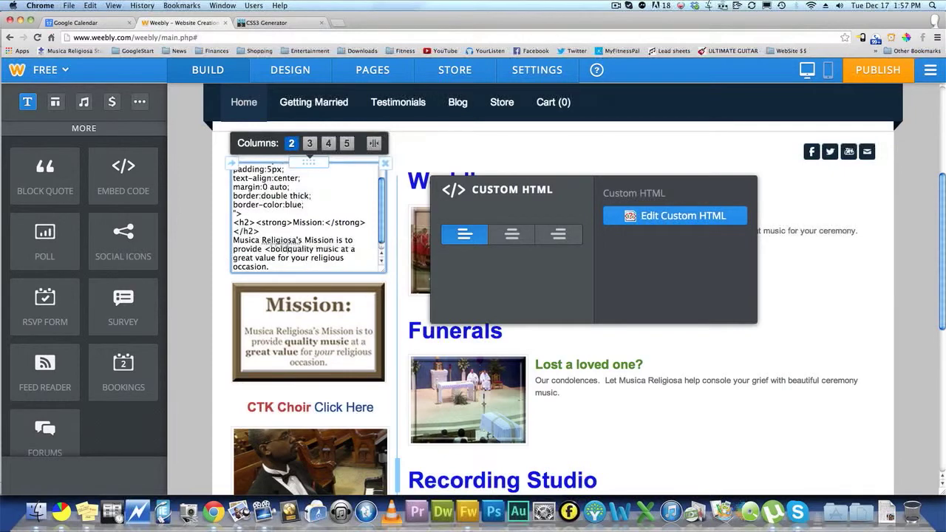
key("BackSpace")
type("strong")
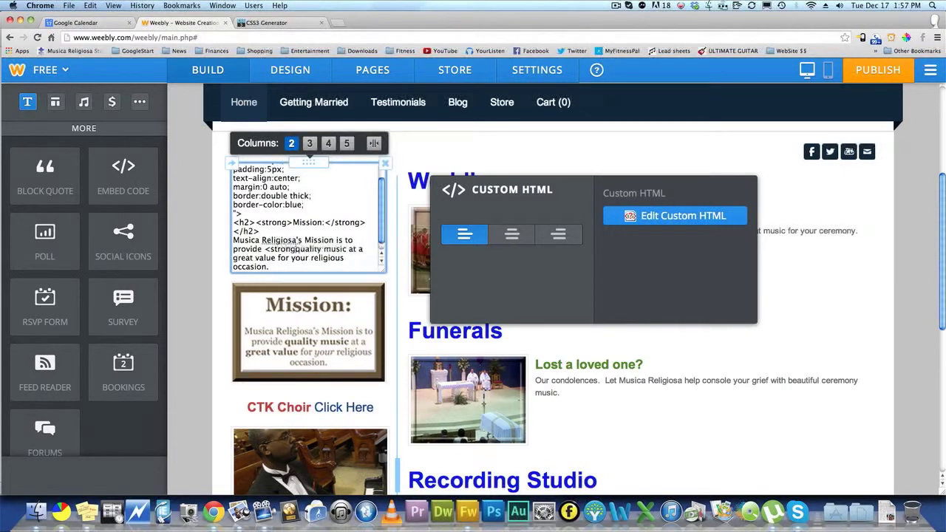
type(">quality music</strong")
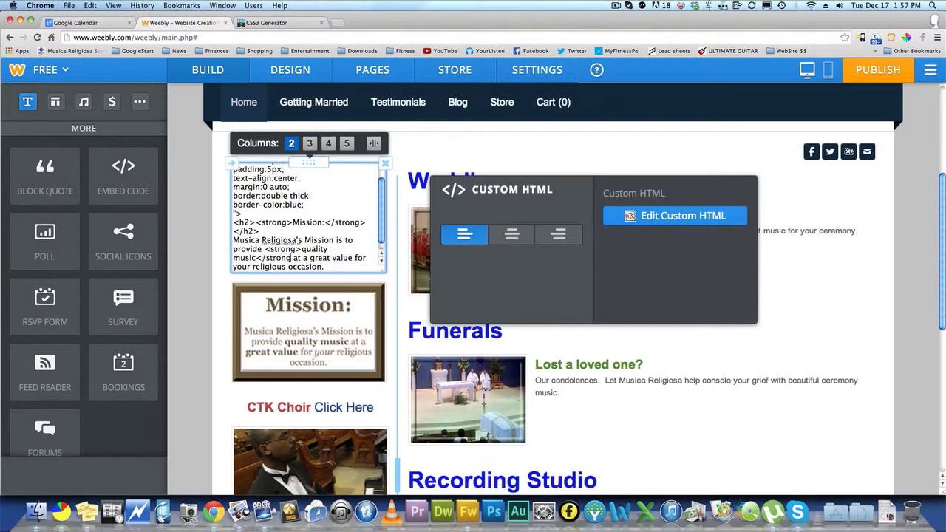
- Wrap "great value" in <strong> tags in the Mission paragraph and apply the HTML to the page
type("> at a <strong")
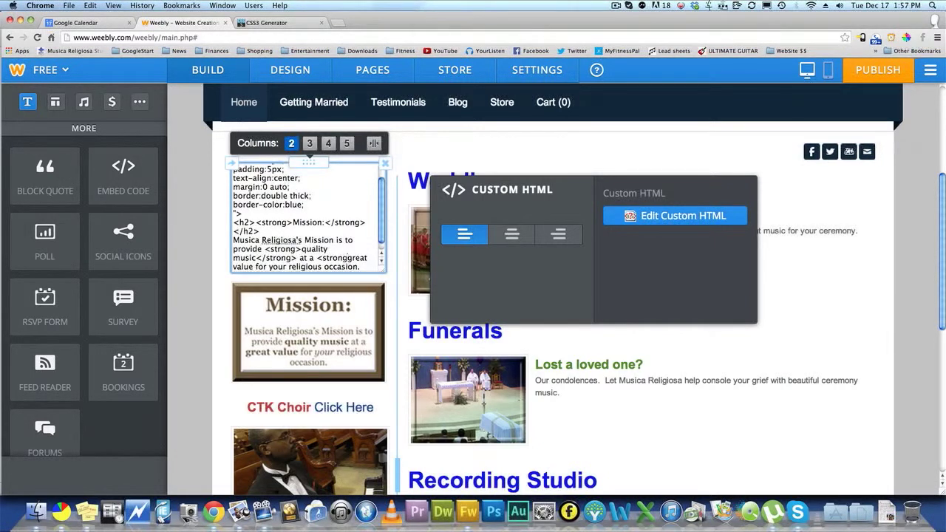
type(">great value</strong")
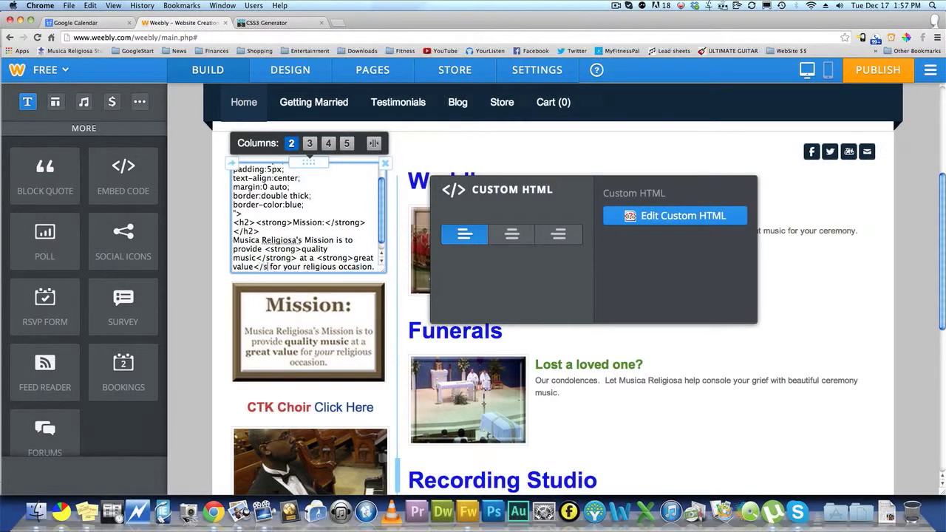
type(">")
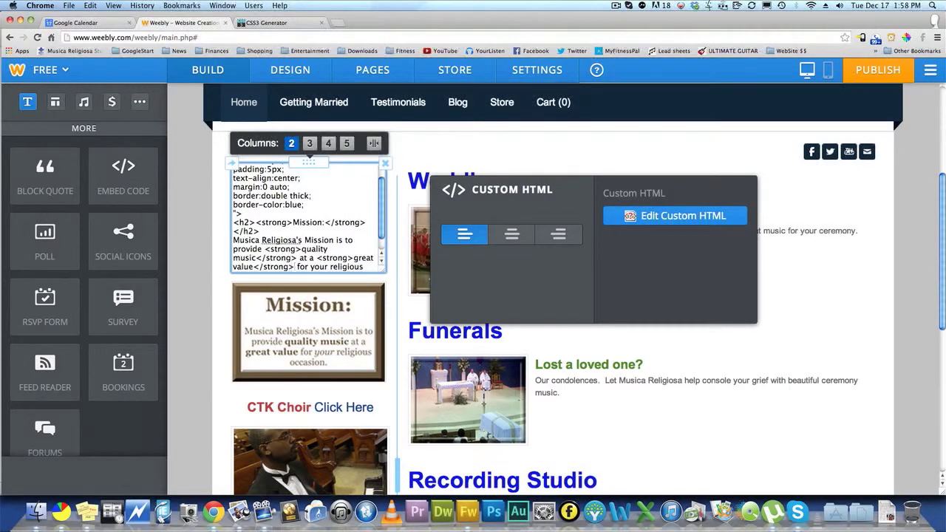
left_click(197, 242)
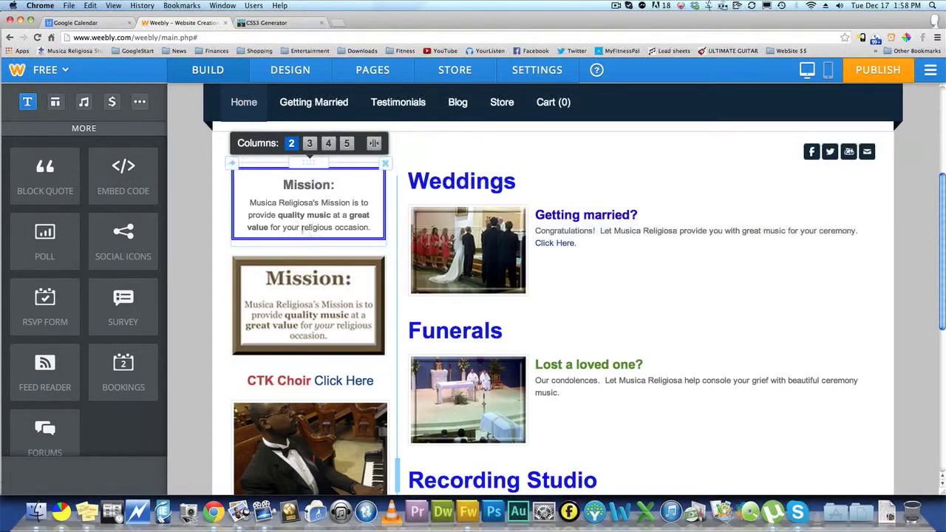
- Wrap the word "your" before "religious occasion" in <em> tags in the Mission HTML and apply it to the page
left_click(310, 230)
scroll(320, 223, "down", 5)
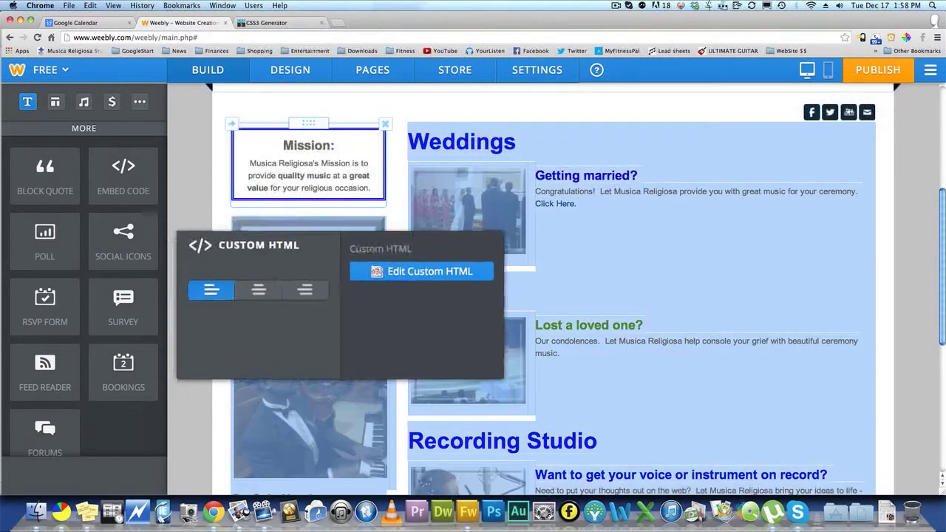
scroll(123, 202, "up", 1)
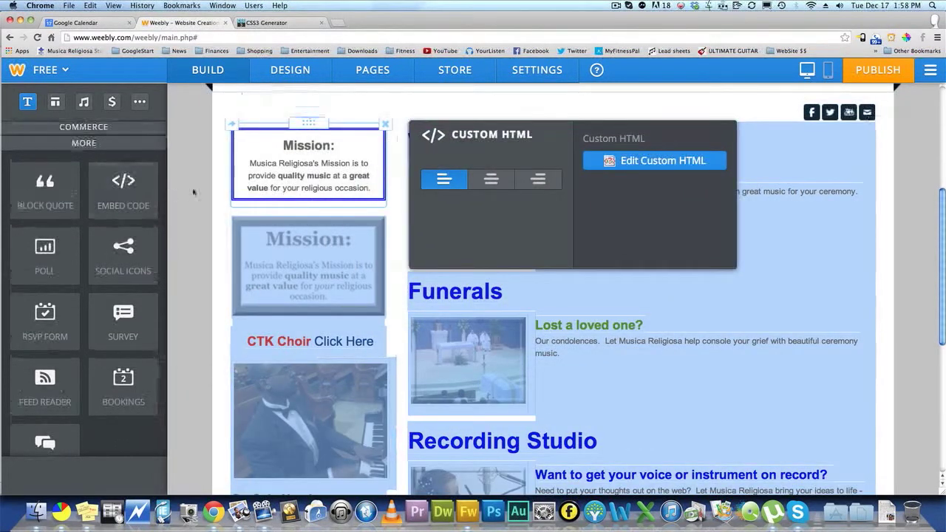
left_click(203, 190)
scroll(237, 183, "up", 1)
left_click(312, 183)
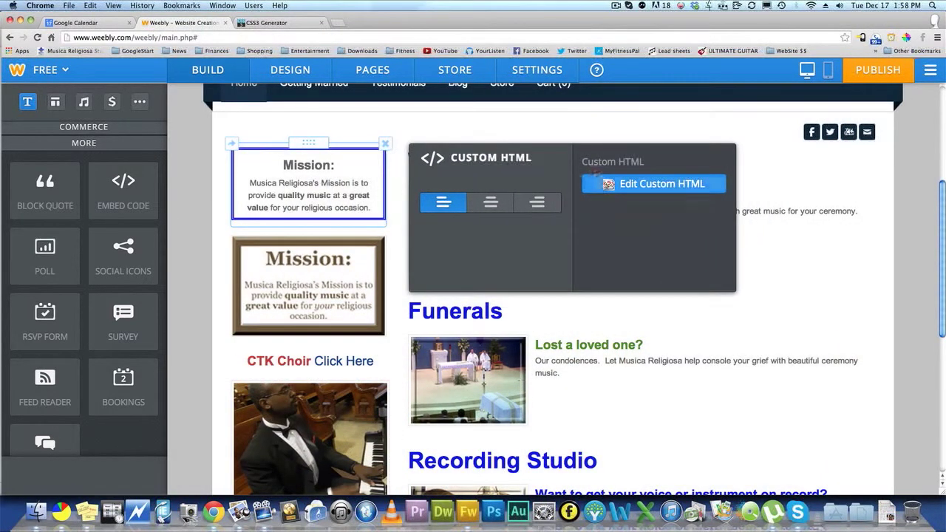
left_click(600, 183)
left_click(336, 237)
scroll(337, 237, "down", 5)
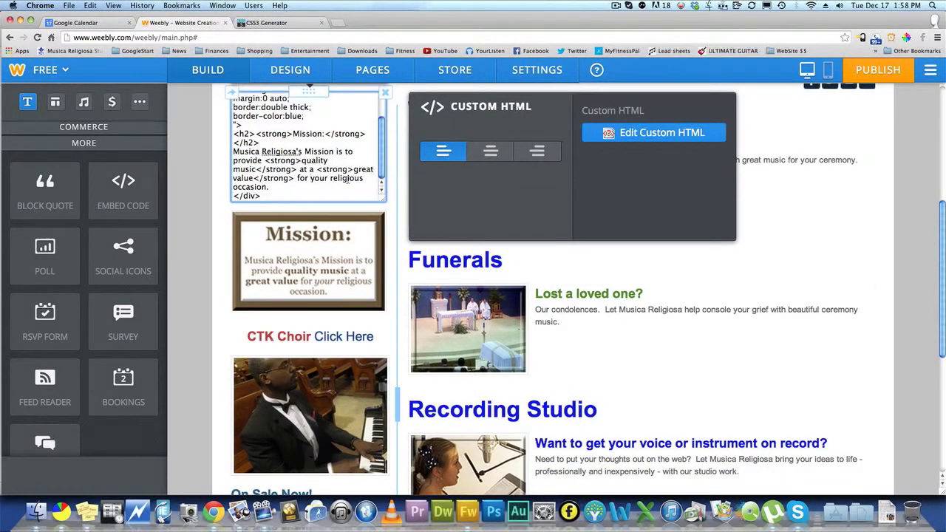
left_click(310, 178)
type("<em>")
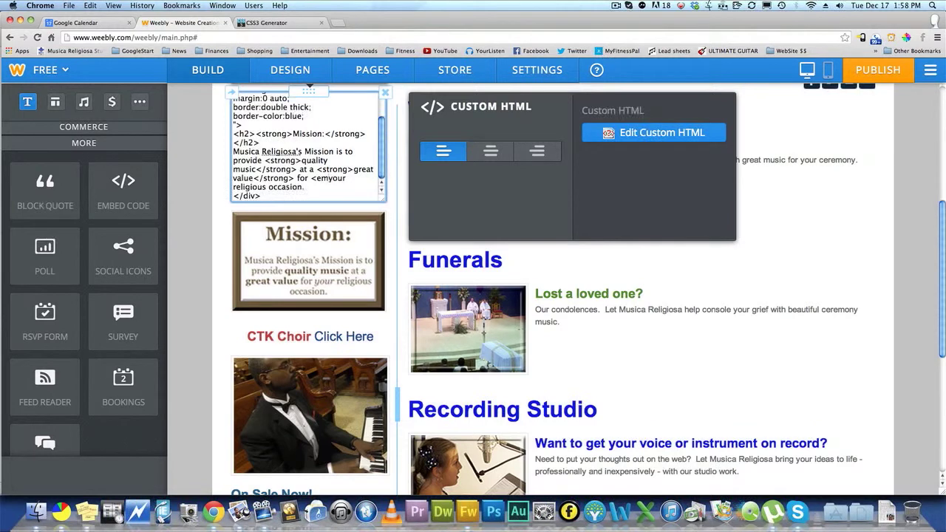
type(">")
type("/em>")
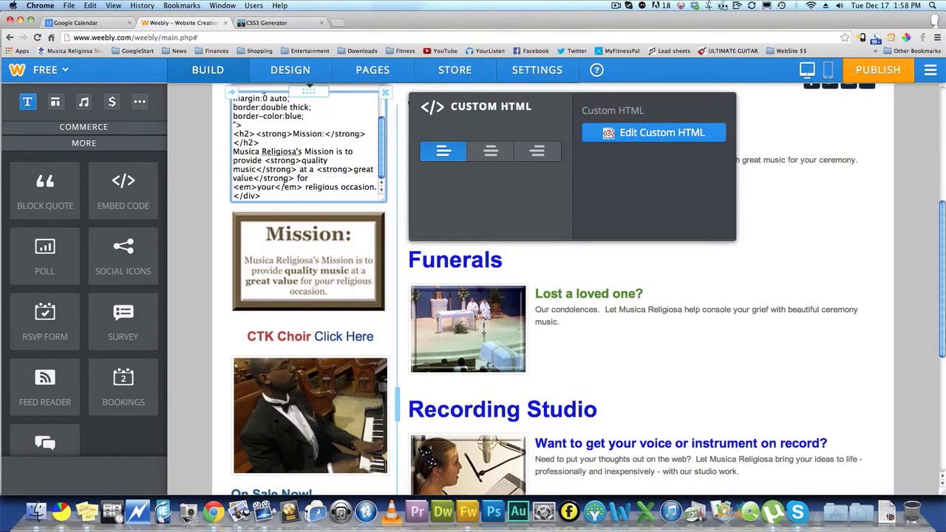
left_click(196, 197)
scroll(196, 197, "up", 1)
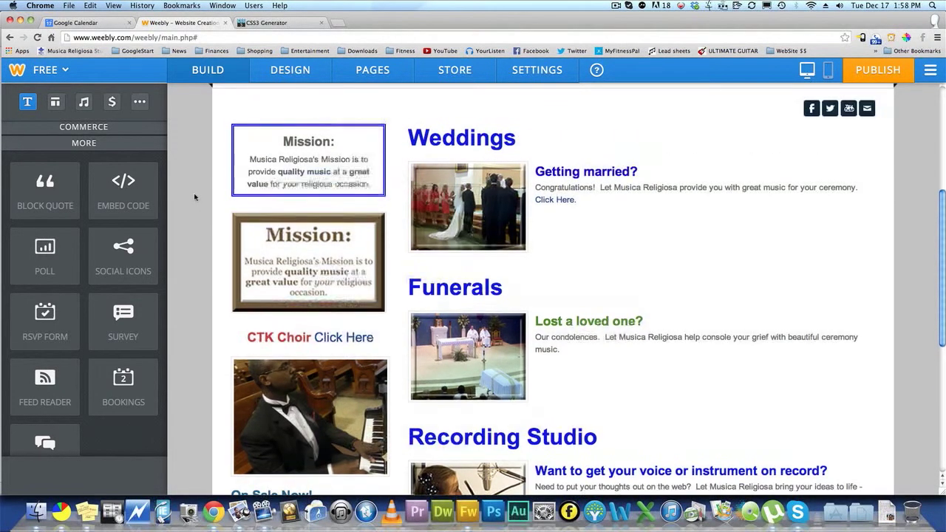
- Reopen the Mission box's HTML and wrap "Mission:" in <span> tags inside the <strong> tags of the heading
mouse_move(298, 185)
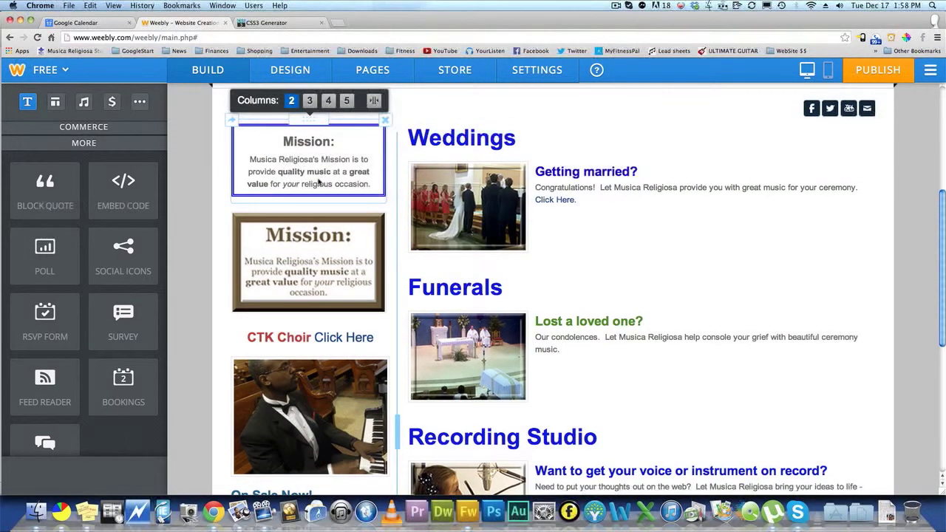
scroll(333, 170, "up", 1)
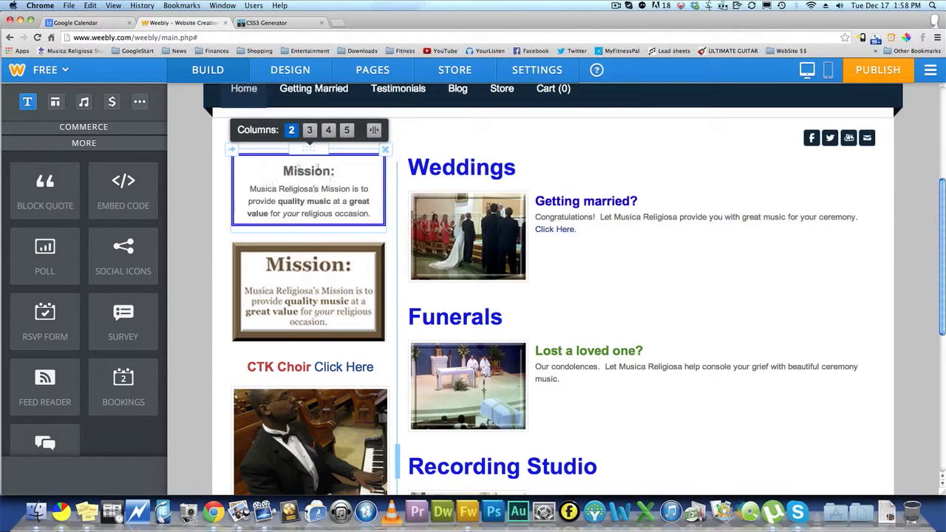
left_click(305, 171)
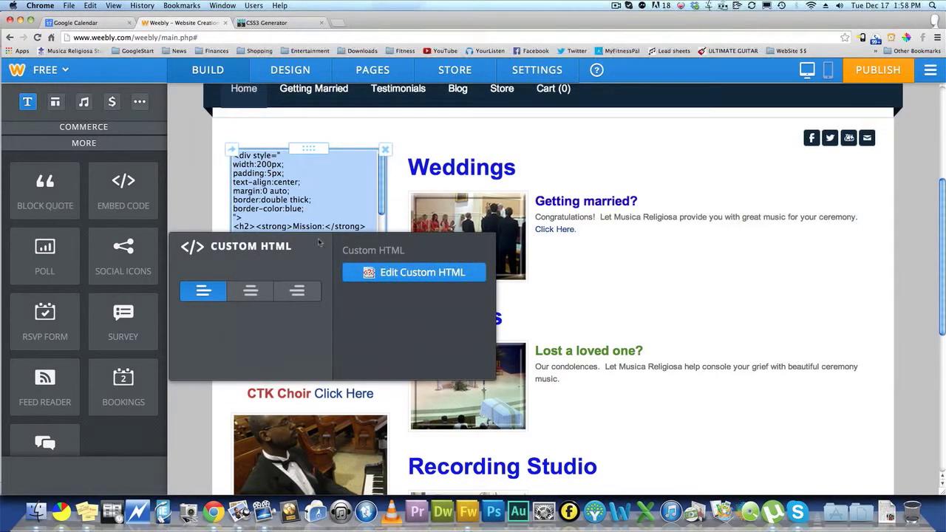
left_click_drag(319, 243, 560, 158)
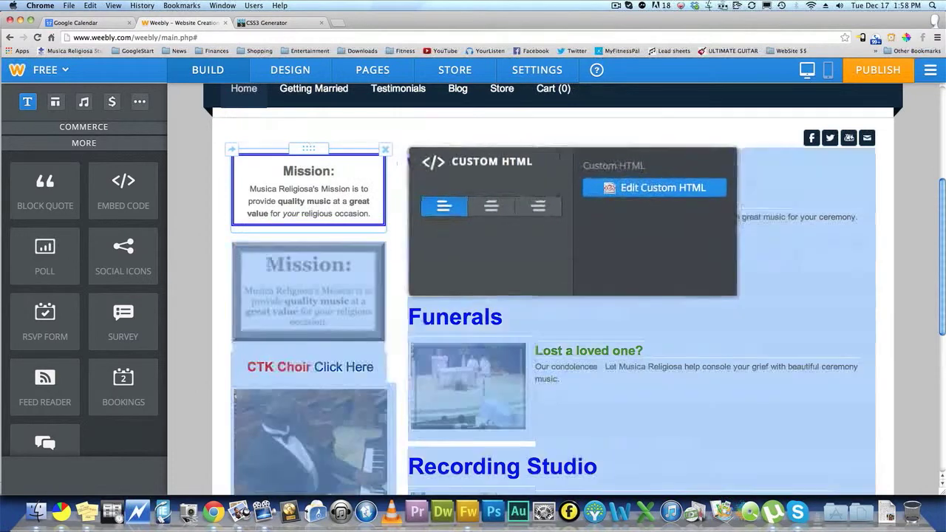
left_click(345, 216)
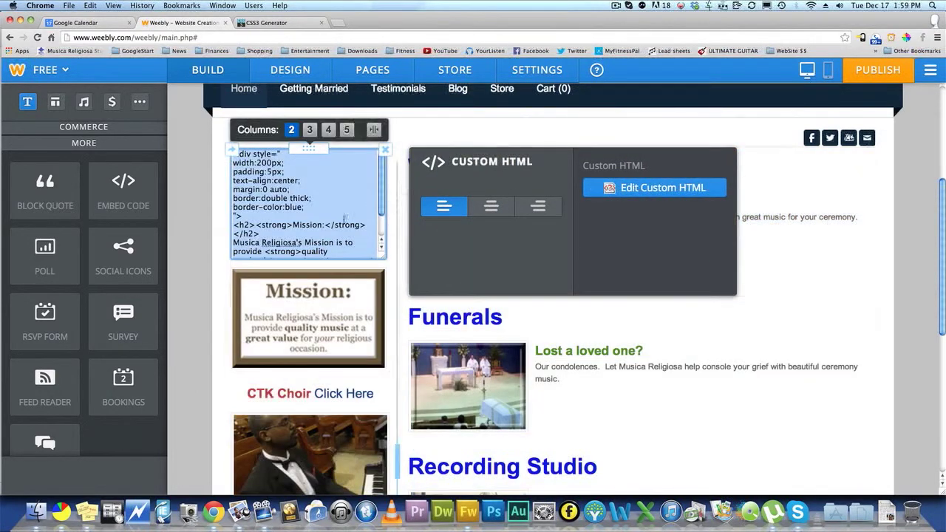
left_click(293, 226)
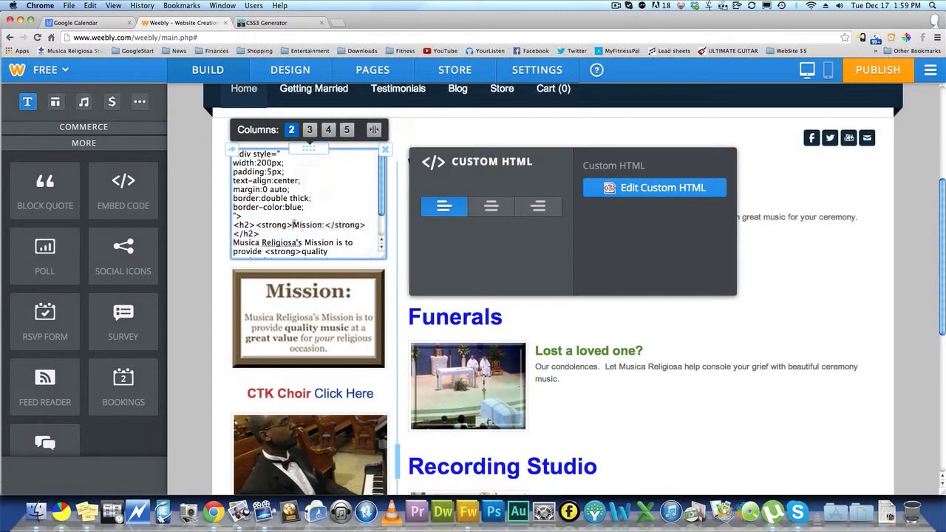
type("<span>")
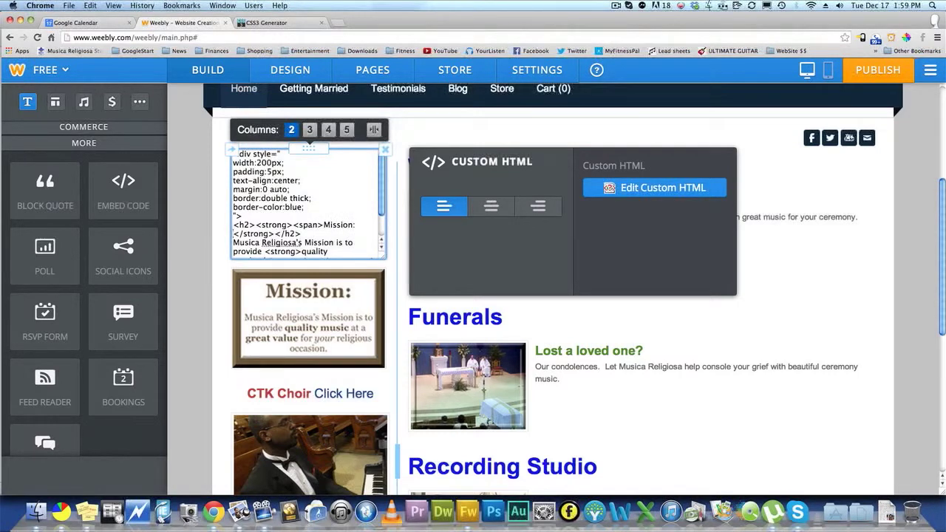
type("</span")
type(">")
- Add style="color:blue;" to the span around "Mission:" in the heading and apply the HTML to the page
type(" styl")
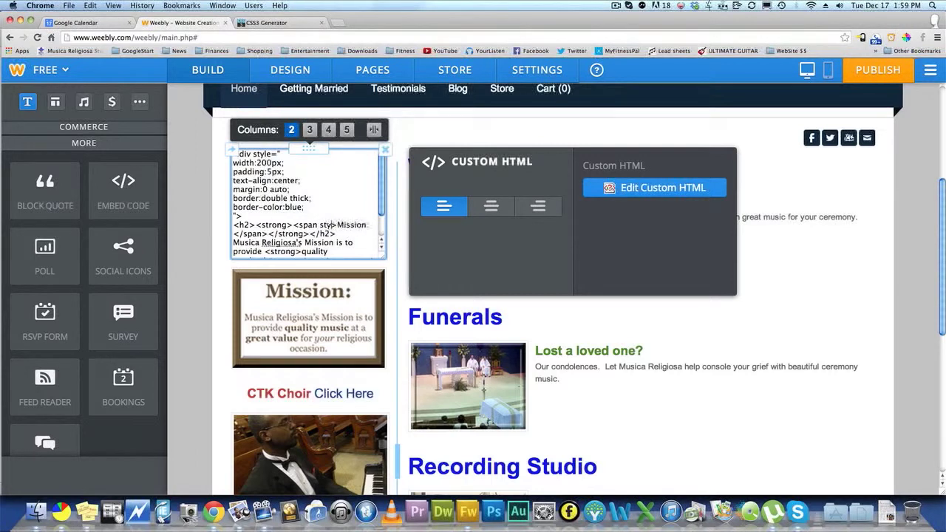
type("e>")
type("=\"\"")
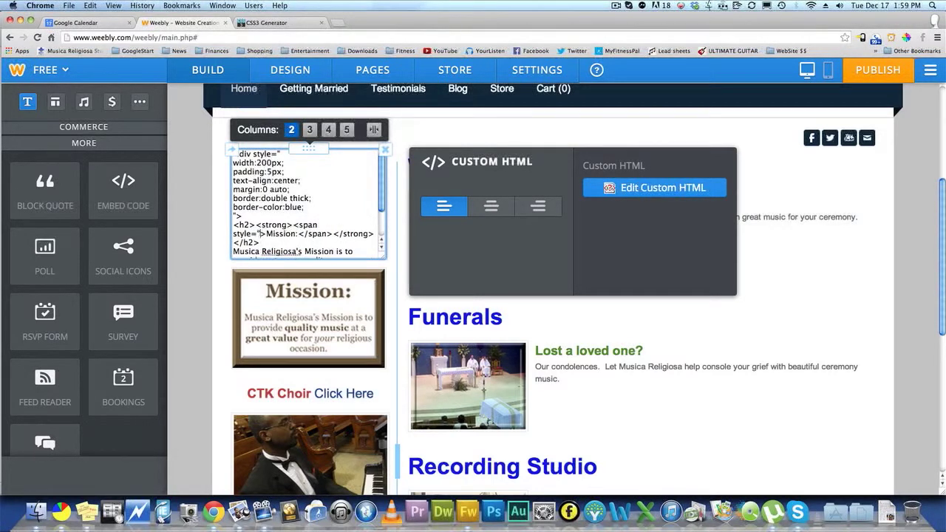
key("Return")
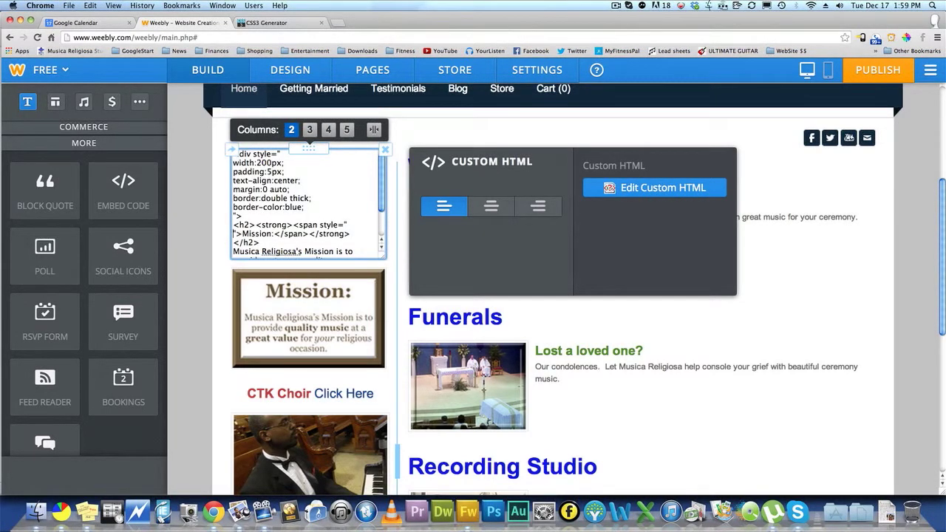
key("BackSpace")
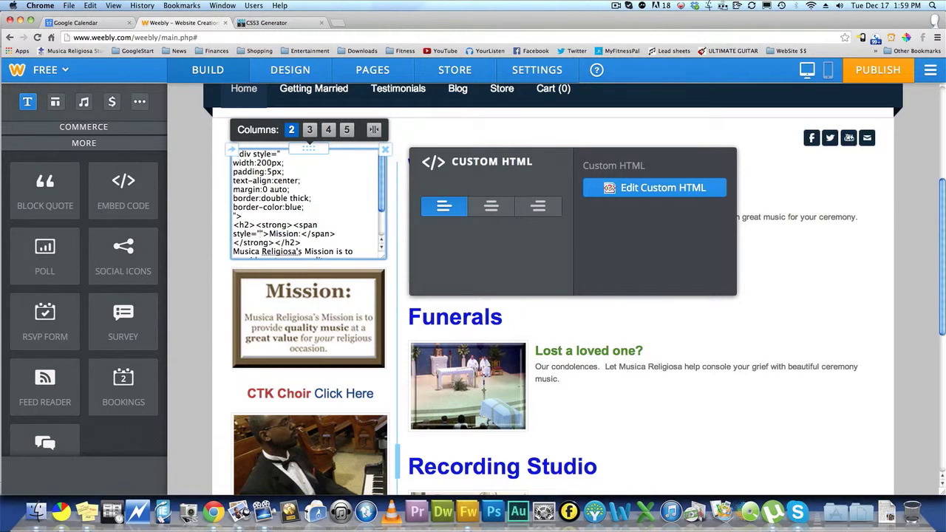
key("Return")
key("Return")
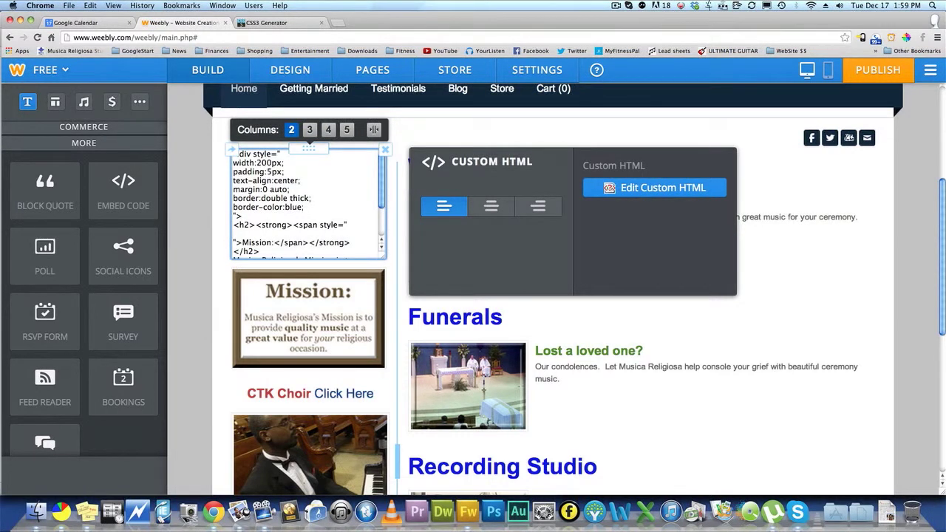
type("color:blue;")
left_click(209, 237)
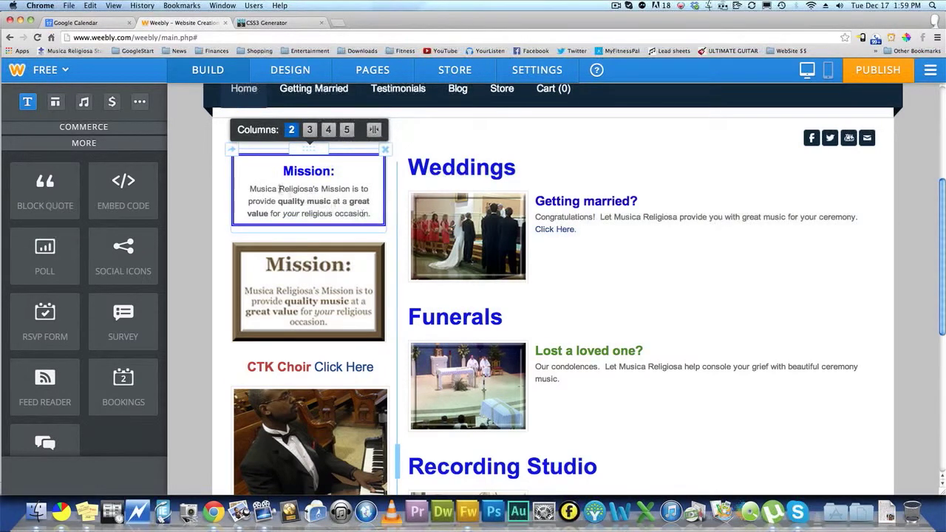
- Reopen the Mission box's HTML with its settings moved clear of the code, and wrap the whole mission paragraph in <span> tags
left_click(301, 187)
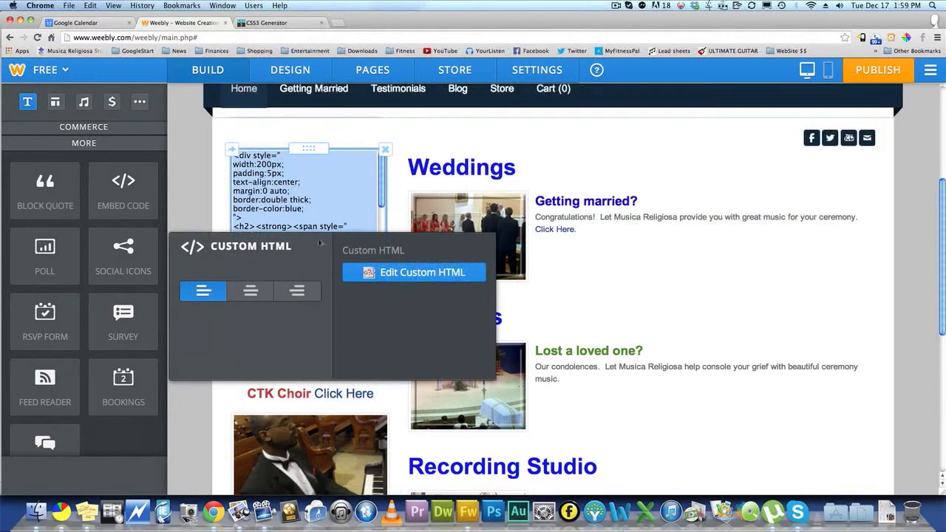
left_click_drag(320, 244, 544, 162)
left_click(388, 287)
scroll(323, 228, "down", 2)
scroll(323, 228, "down", 1)
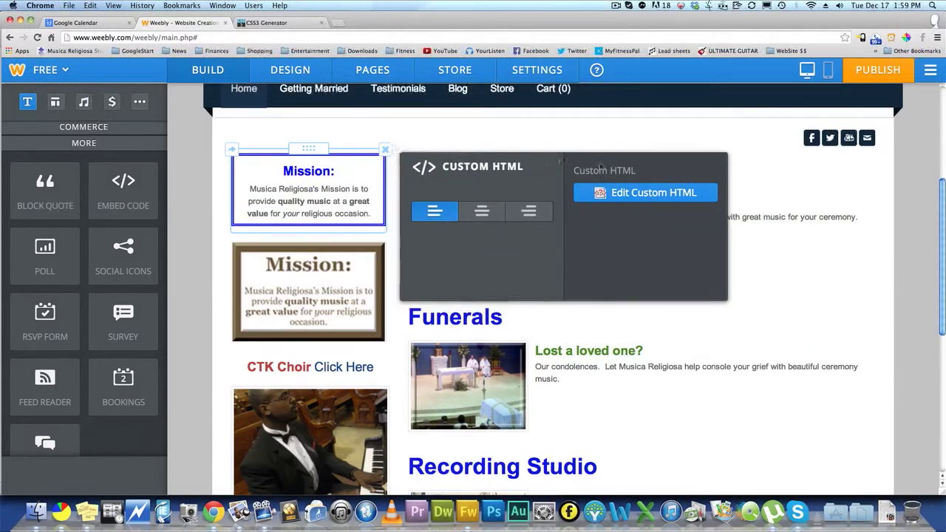
left_click(625, 193)
scroll(323, 230, "down", 2)
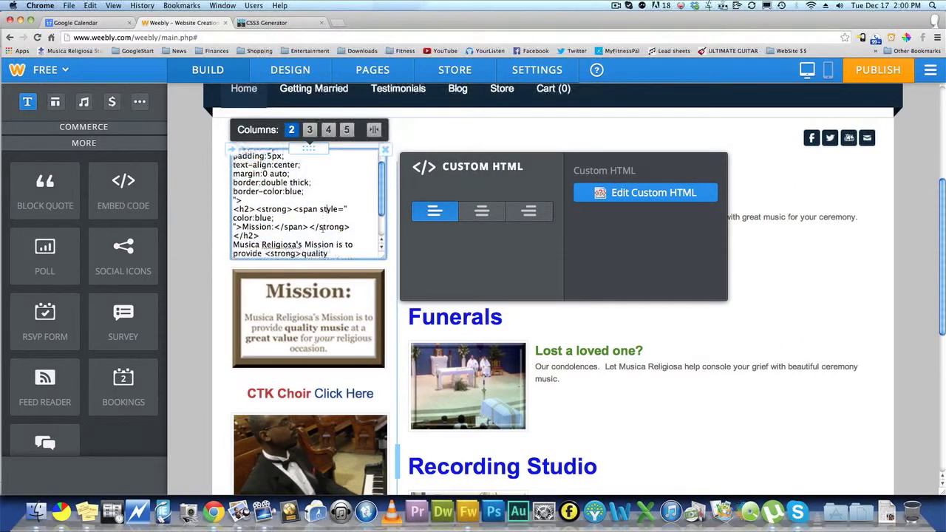
scroll(323, 230, "down", 3)
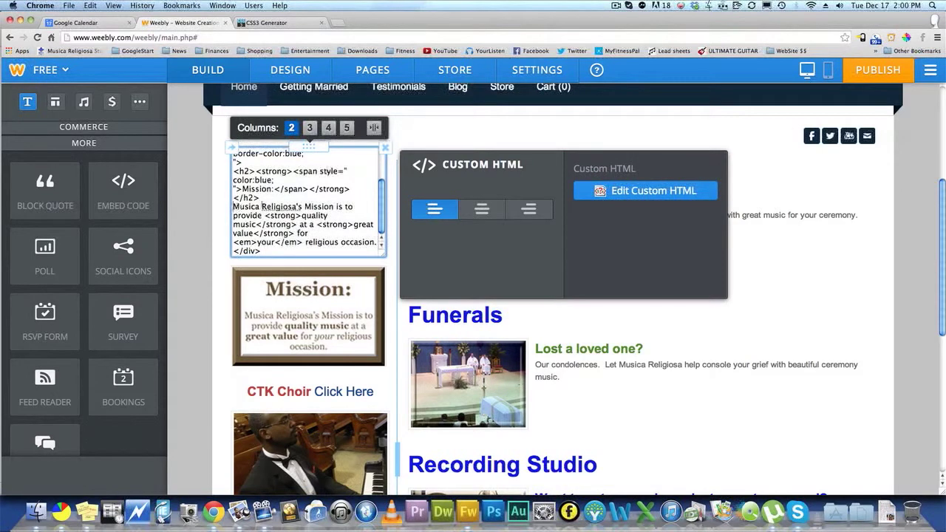
type("<span")
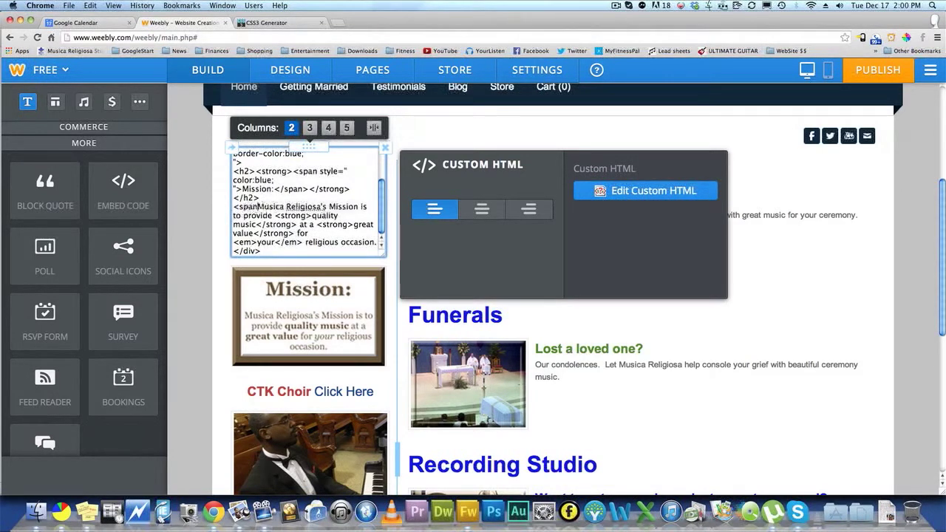
type(">")
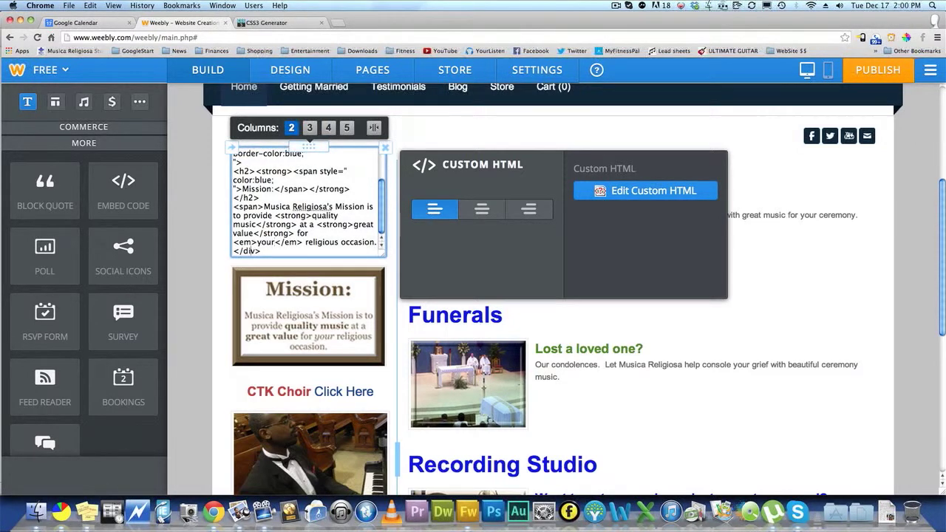
type("</span>")
key("Return")
- Add style="color:black;" to the span around the mission paragraph and apply the HTML to the page
key("Up")
key("Up")
key("Up")
key("Up")
key("Up")
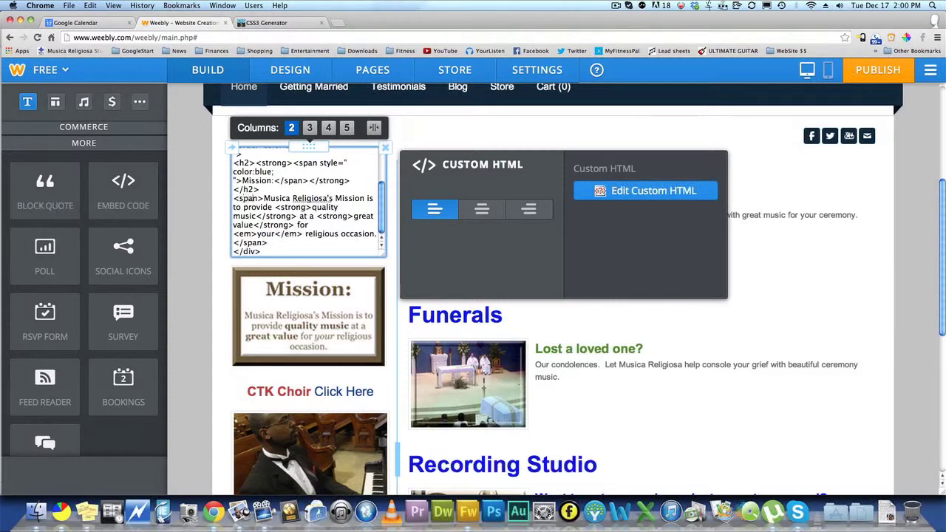
left_click(255, 198)
type("style")
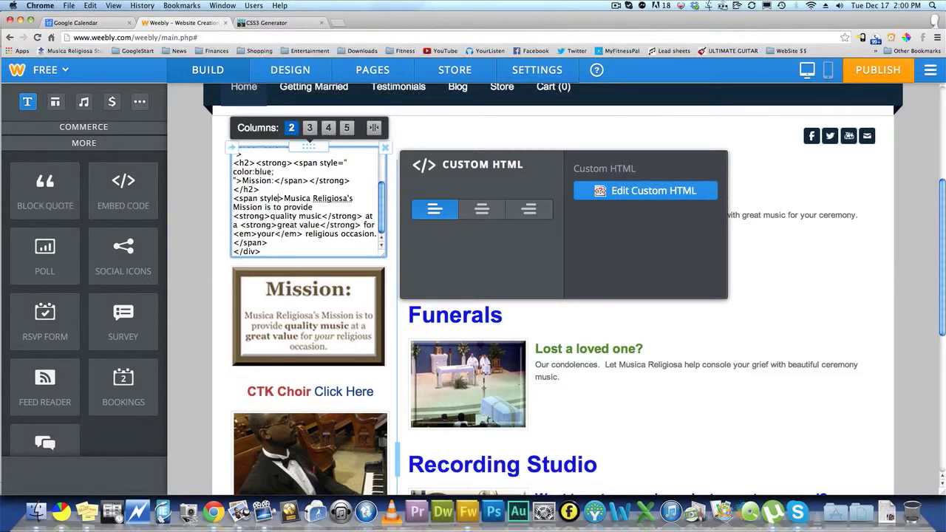
type("=\" \"")
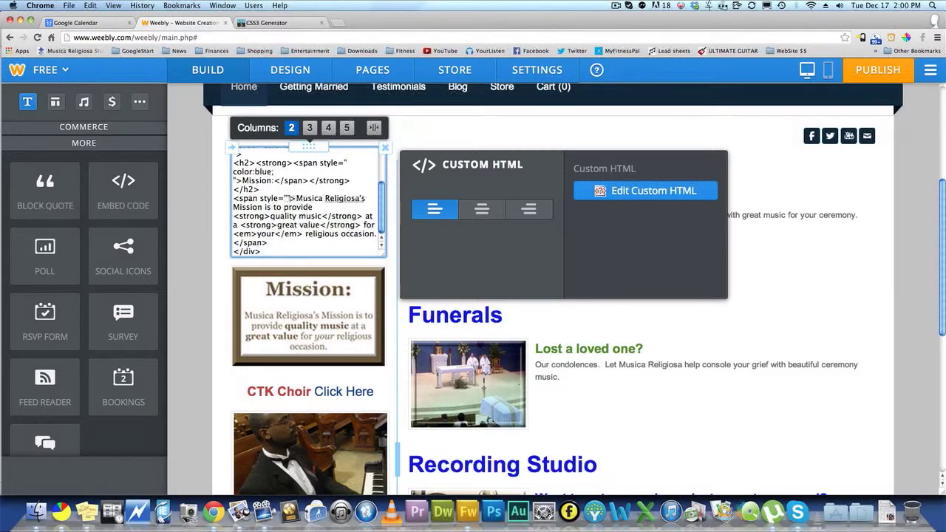
key("Left")
key("Return")
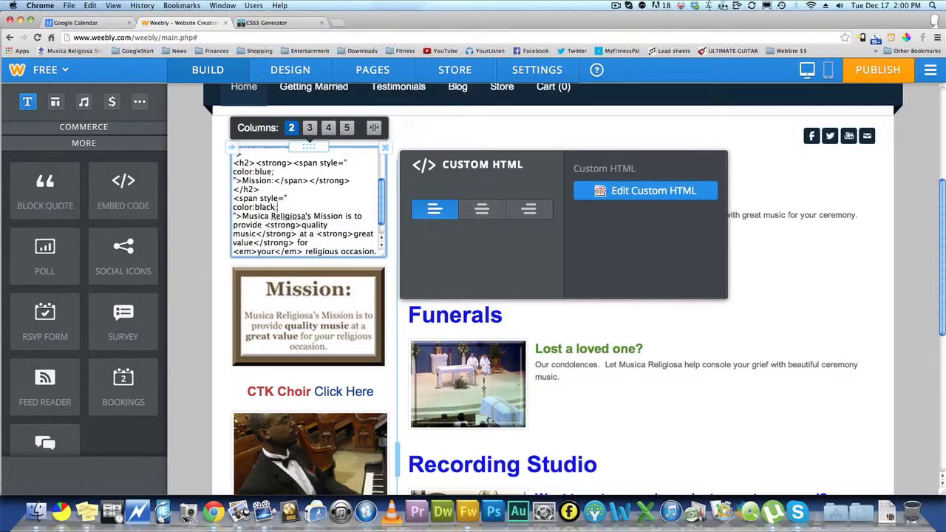
left_click(189, 217)
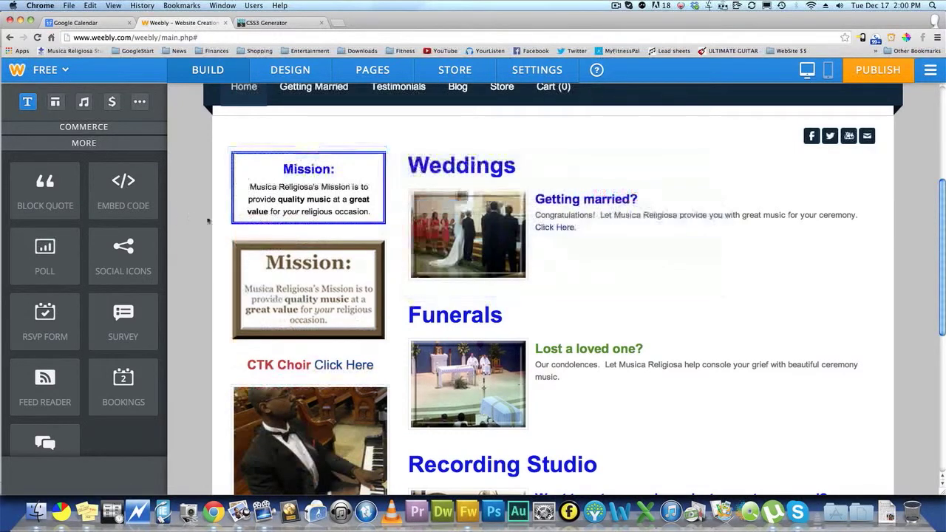
- Delete the old brown-framed Mission image below the new Mission box on the Home page
mouse_move(312, 191)
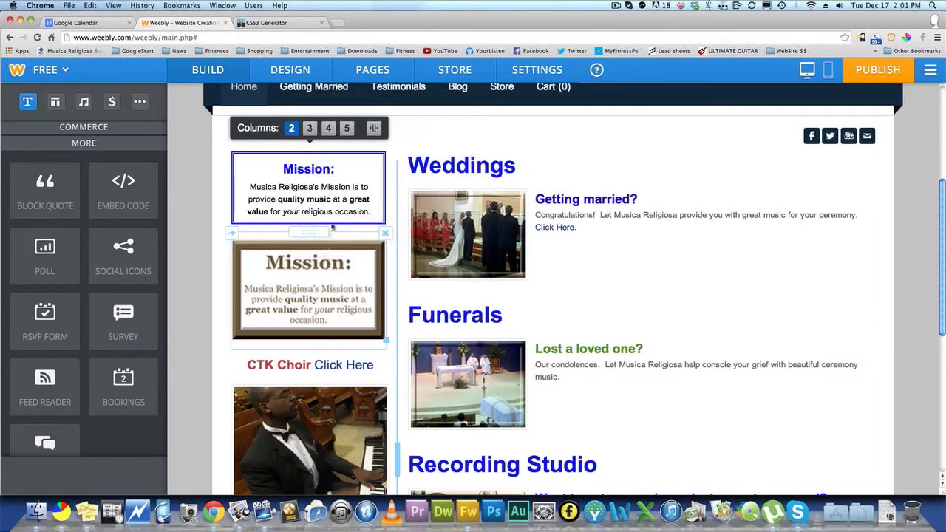
left_click(304, 271)
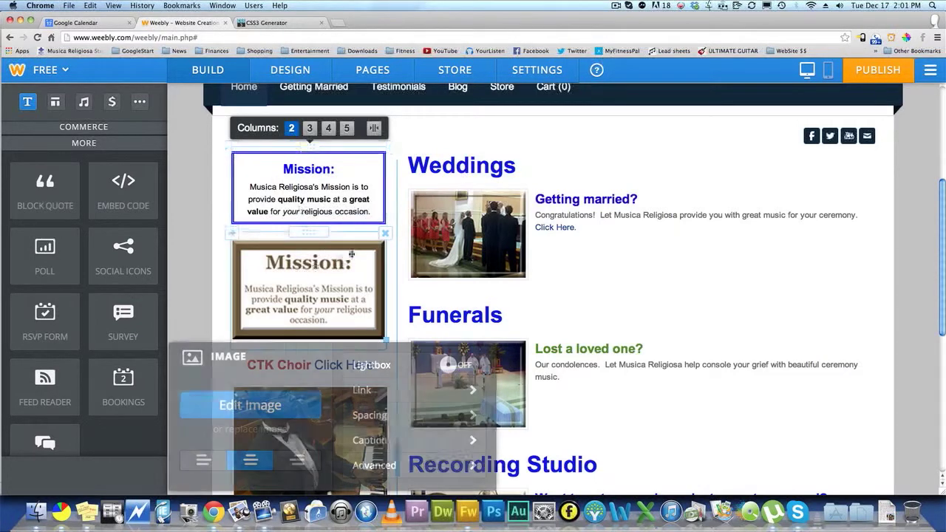
left_click(385, 233)
left_click(355, 192)
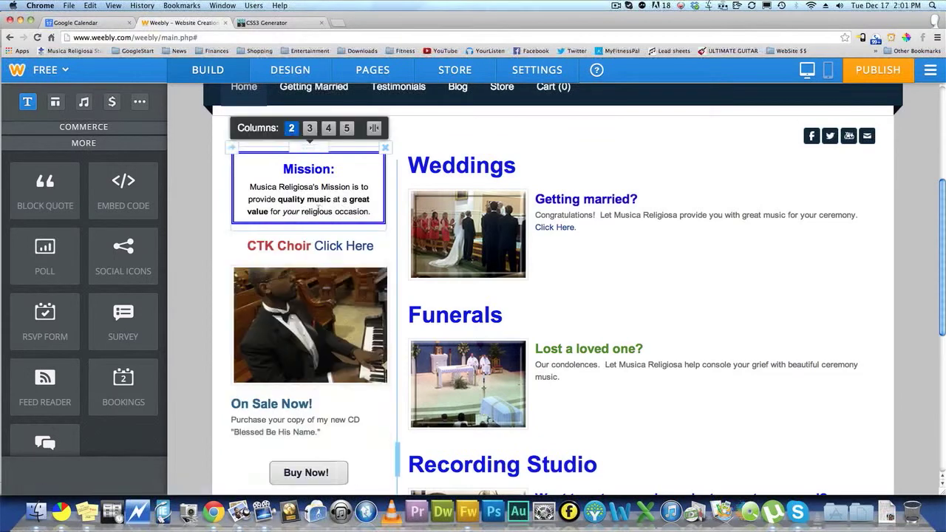
- Copy the custom HTML Mission box from the Home page to the Getting Married page
left_click(231, 147)
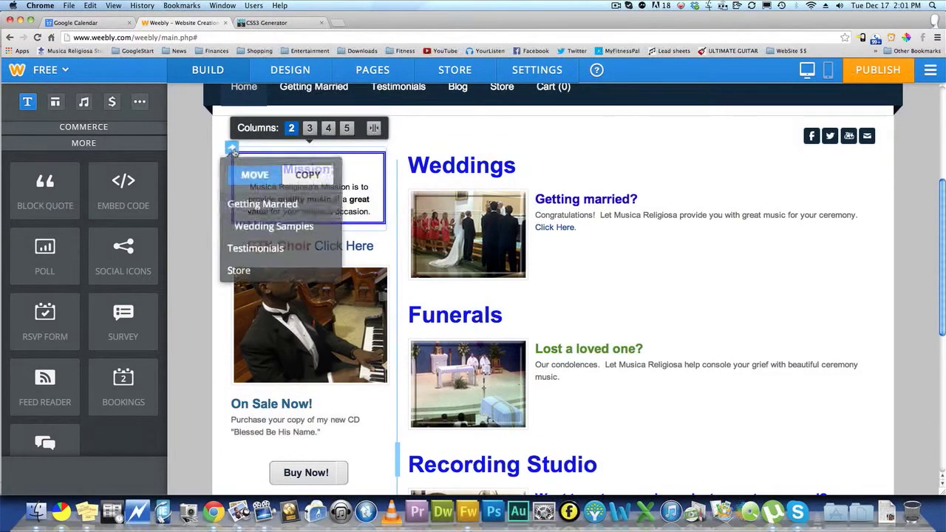
left_click(308, 179)
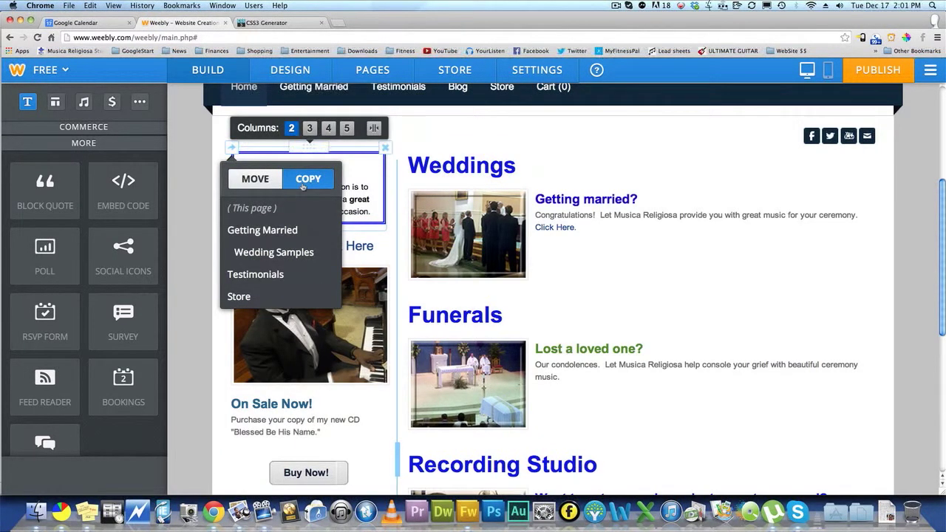
left_click(272, 232)
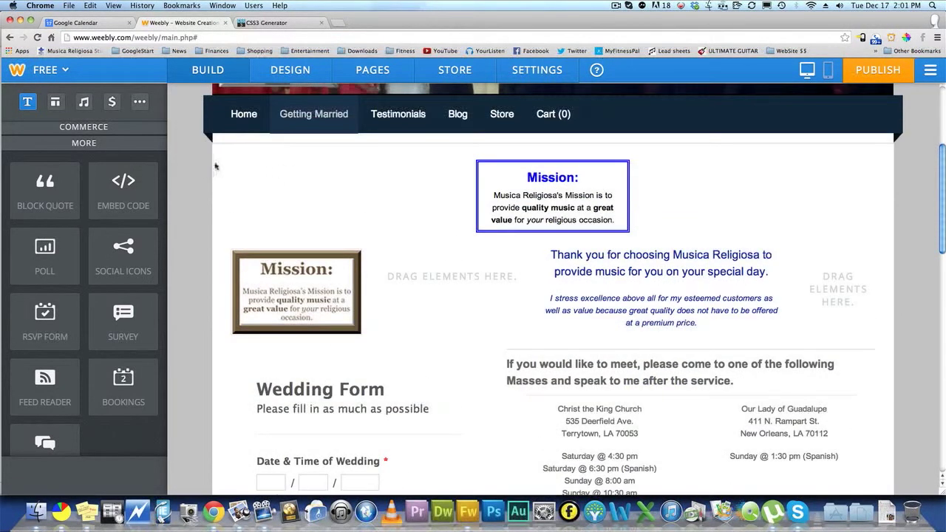
- Move the copied Mission box into the first column above the old Mission image, and widen that column to fit the box
mouse_move(335, 291)
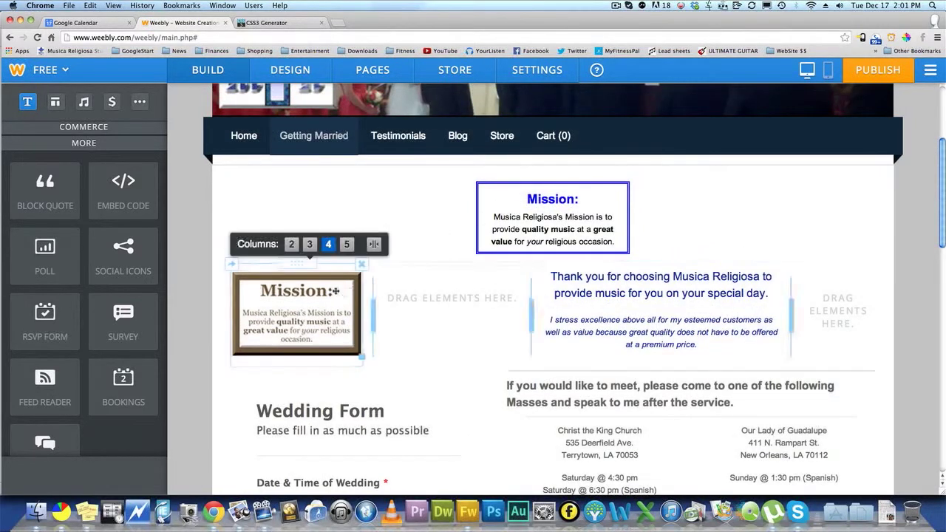
mouse_move(505, 213)
left_click_drag(547, 177, 329, 262)
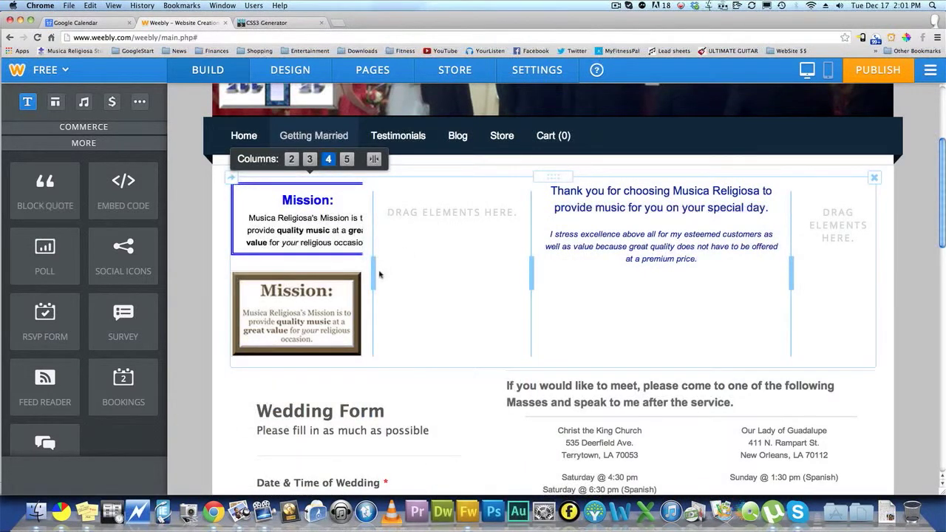
left_click_drag(374, 273, 400, 275)
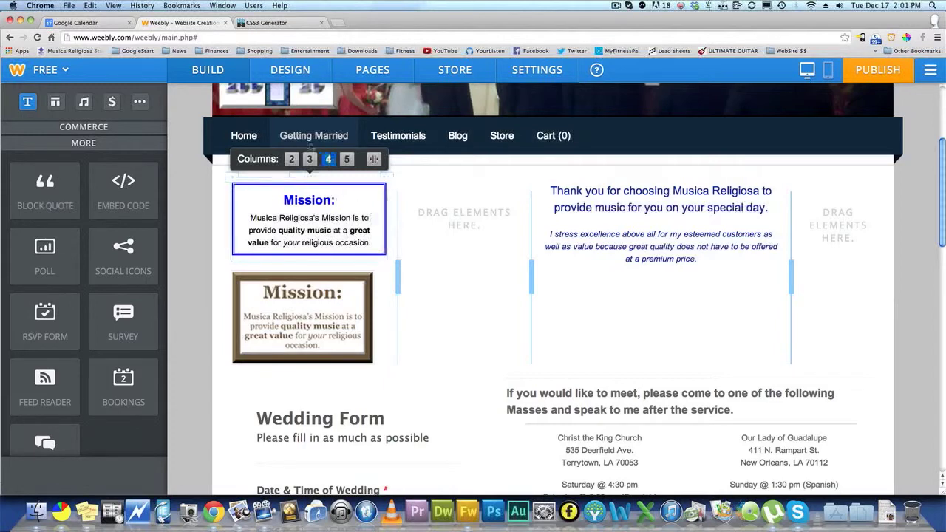
- Return to the Home page and set the Mission box's width to 175px in its HTML
left_click(239, 137)
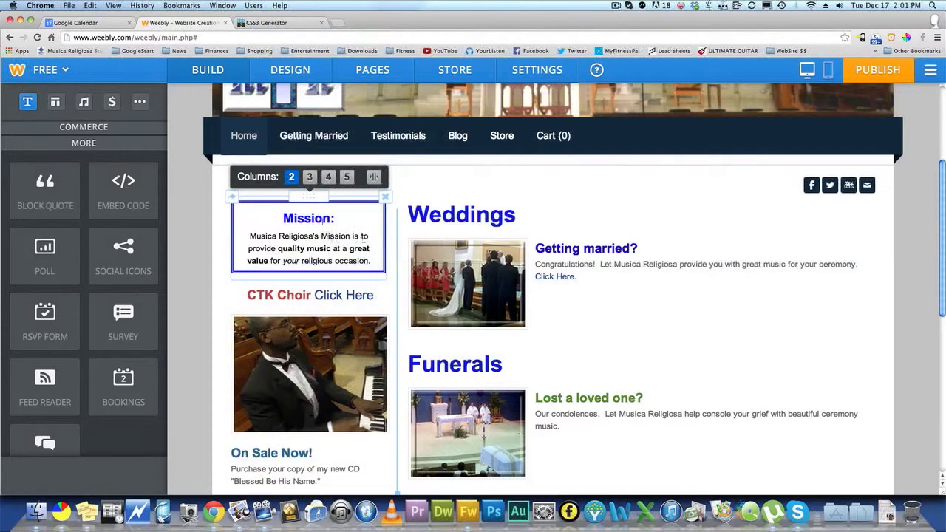
left_click(315, 223)
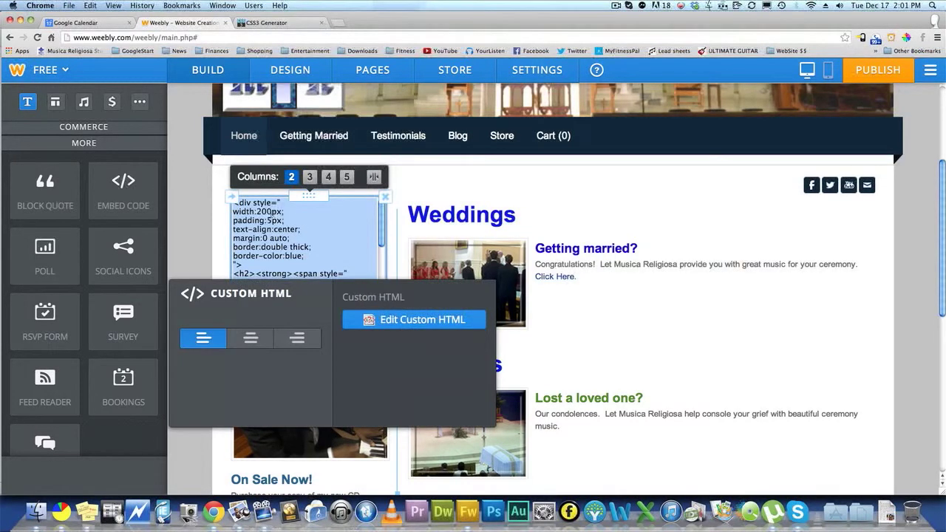
left_click(269, 211)
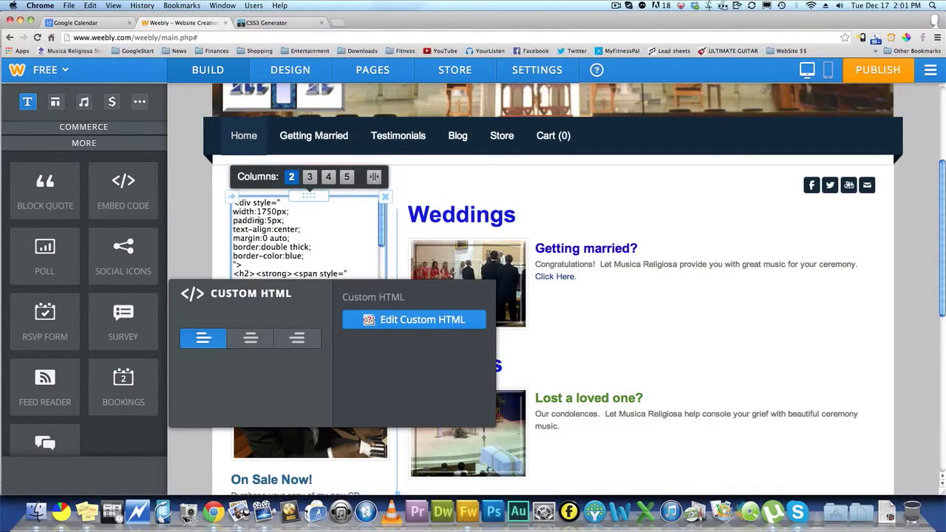
left_click(201, 228)
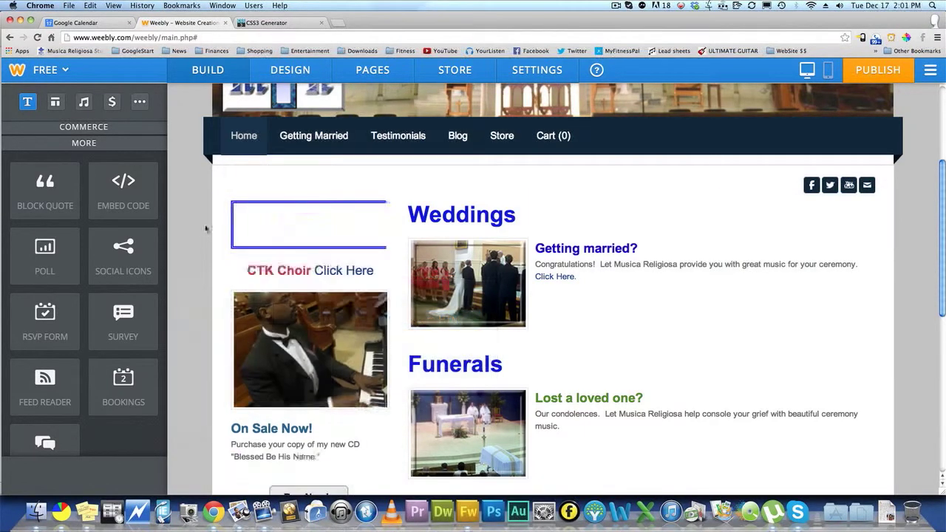
left_click(258, 228)
left_click(275, 214)
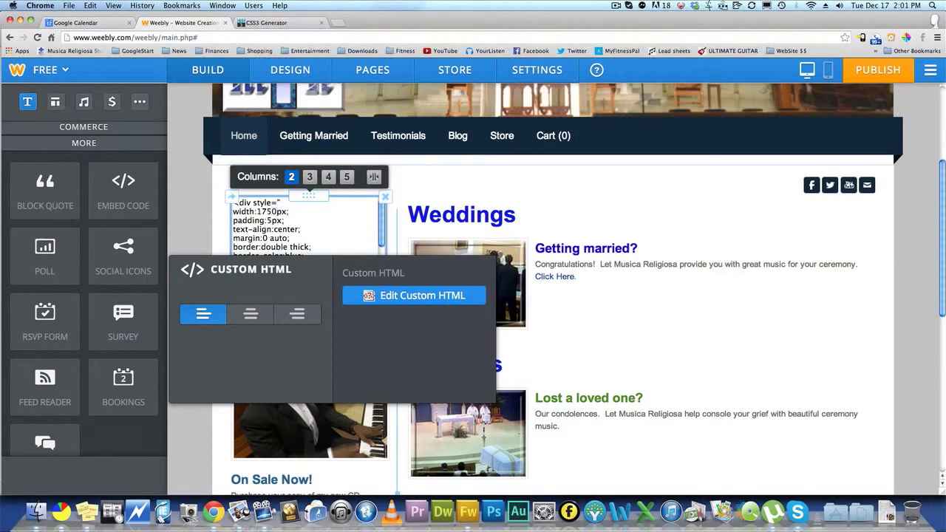
left_click(200, 215)
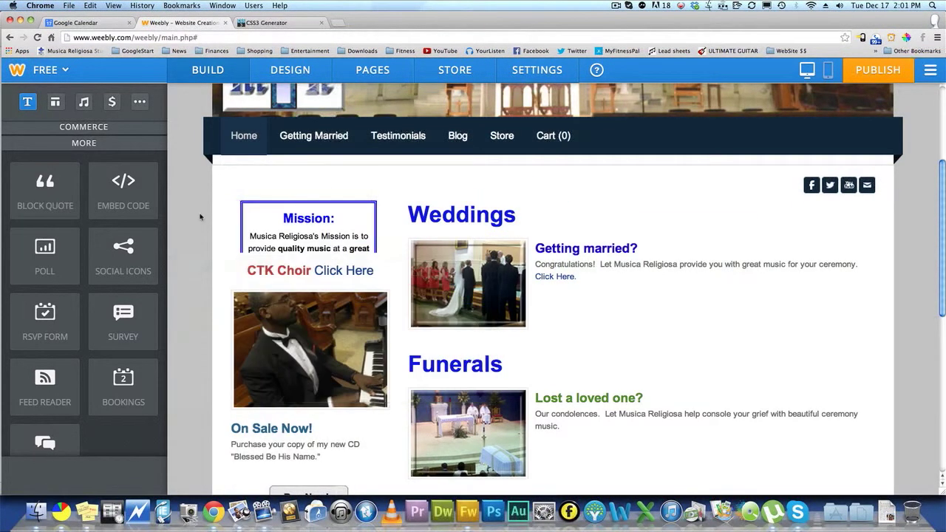
- Open the Getting Married page and set its Mission box's width to 175px in the HTML
left_click(306, 145)
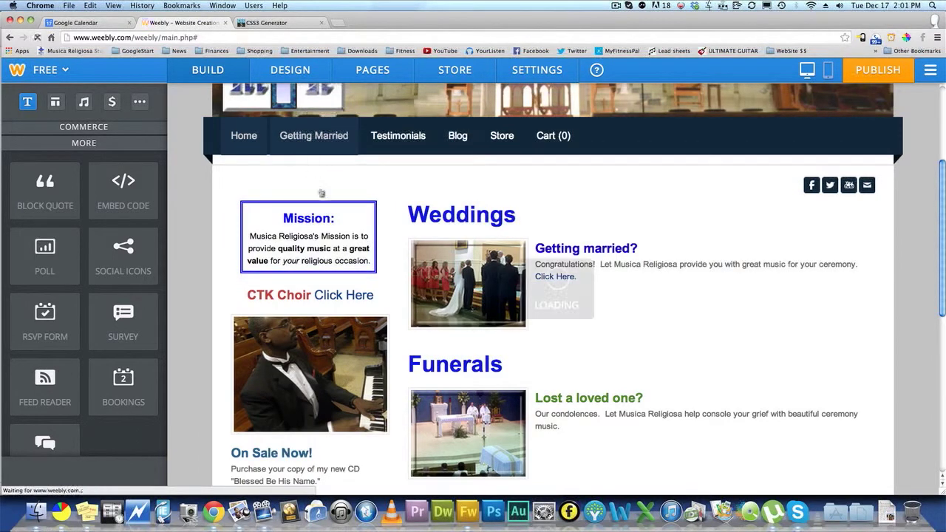
left_click(294, 216)
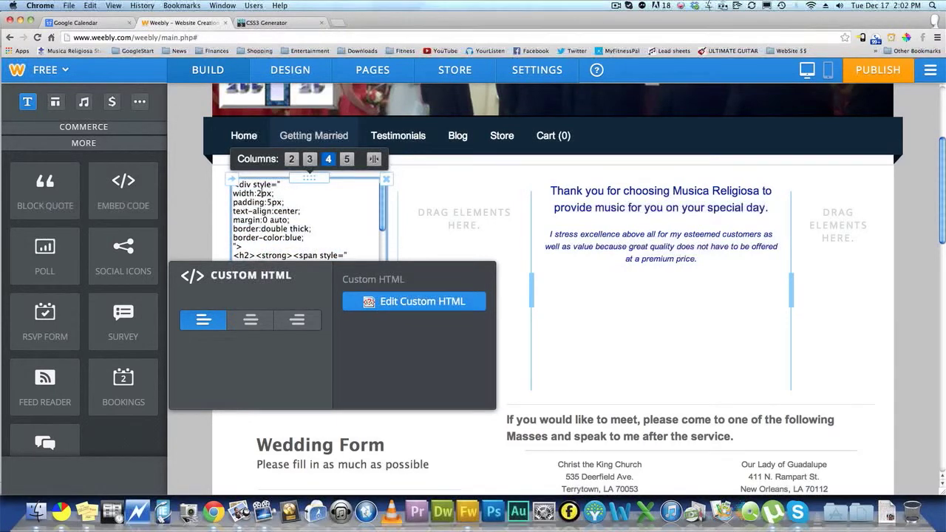
type("175")
left_click(205, 213)
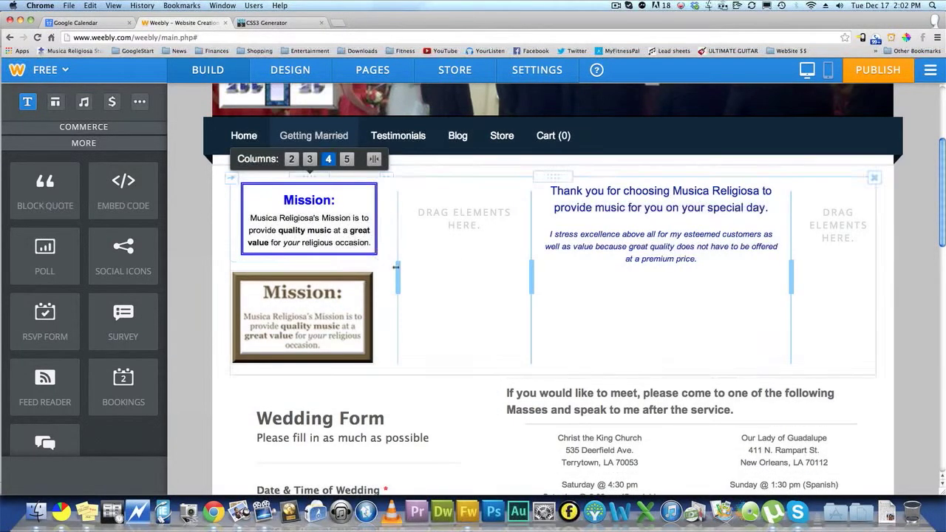
- Narrow the first column to fit the Mission box on the Getting Married page and delete the old Mission image below it
left_click_drag(398, 270, 390, 271)
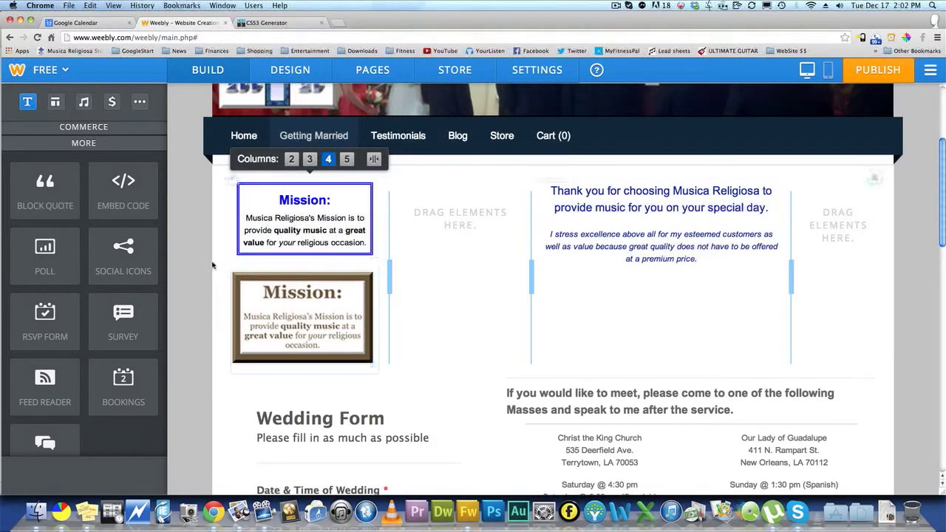
left_click(336, 296)
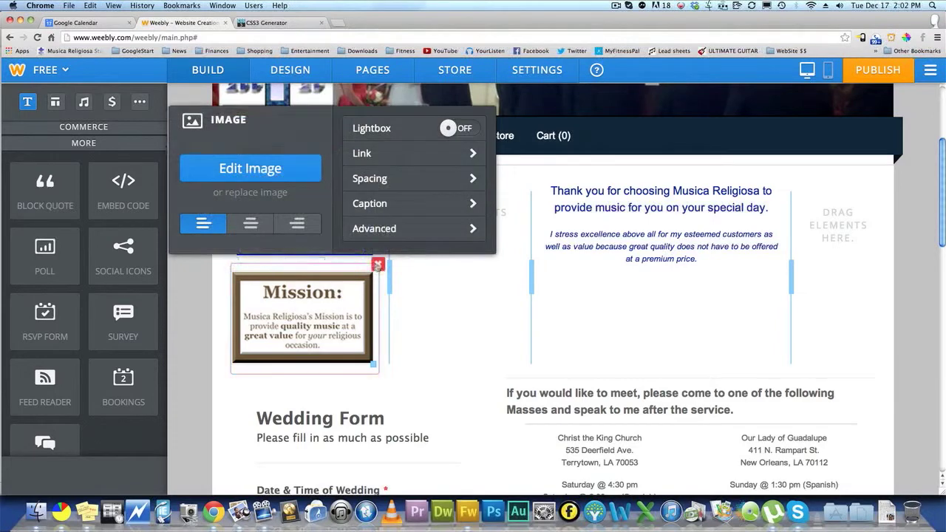
left_click(377, 264)
left_click(348, 222)
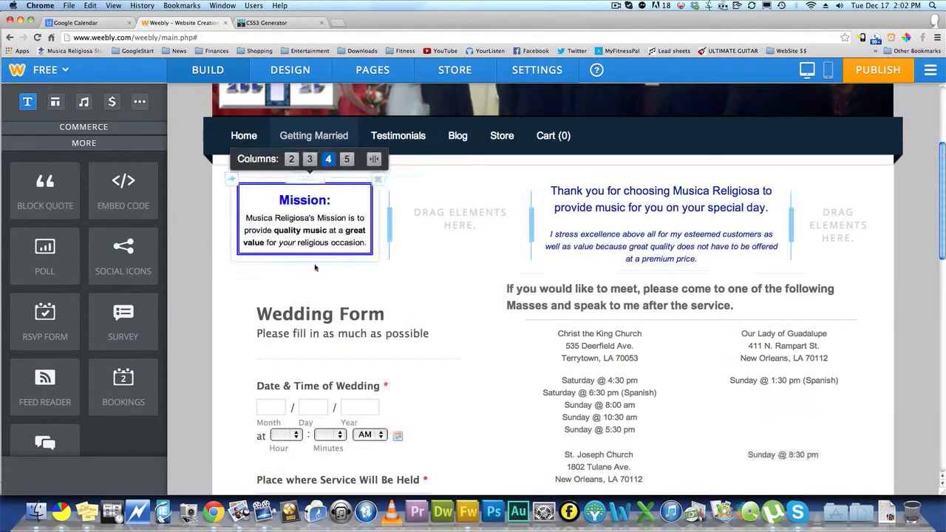
- On the music samples page, delete the empty four-column row below the Mission box and narrow the empty second column beside the box
scroll(374, 271, "up", 2)
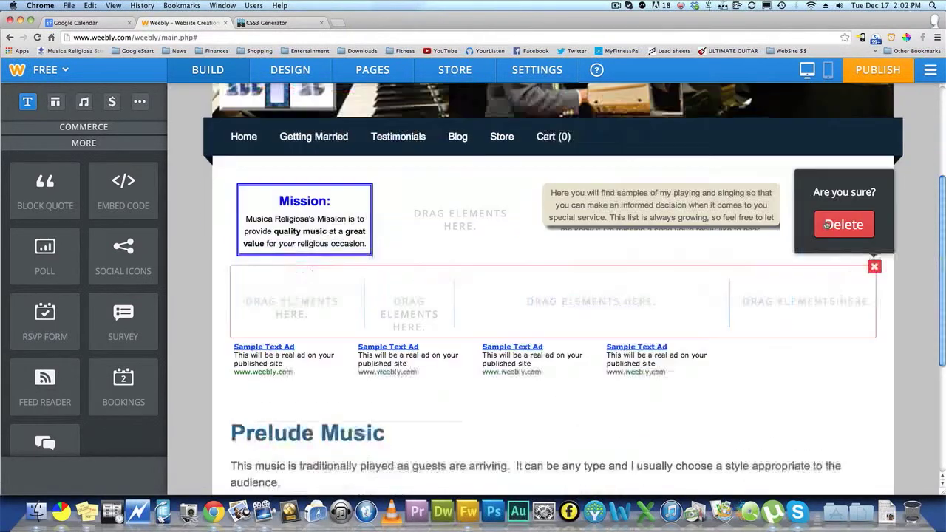
left_click(845, 226)
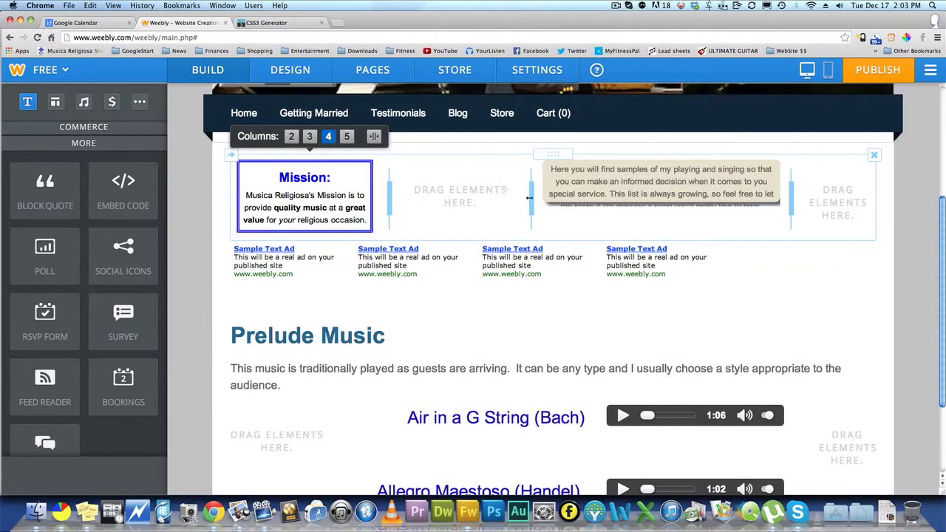
left_click_drag(530, 198, 502, 198)
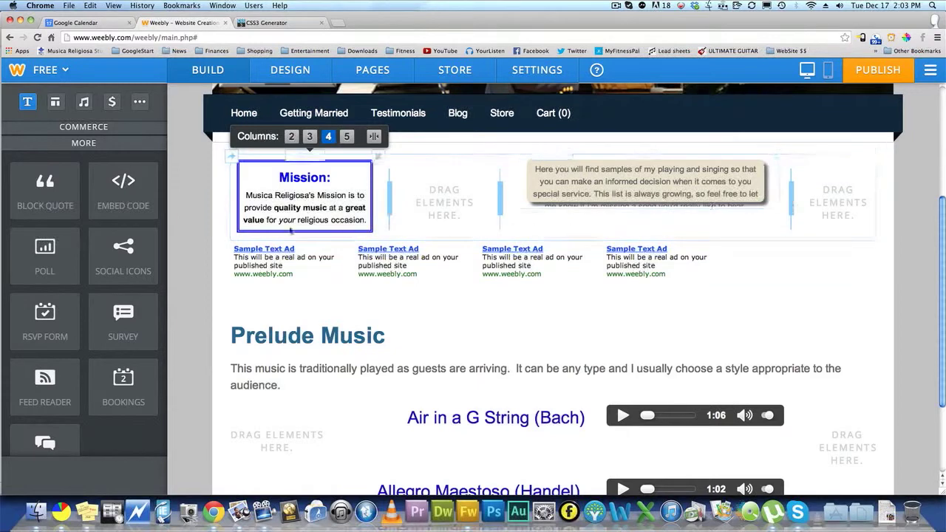
scroll(340, 327, "up", 3)
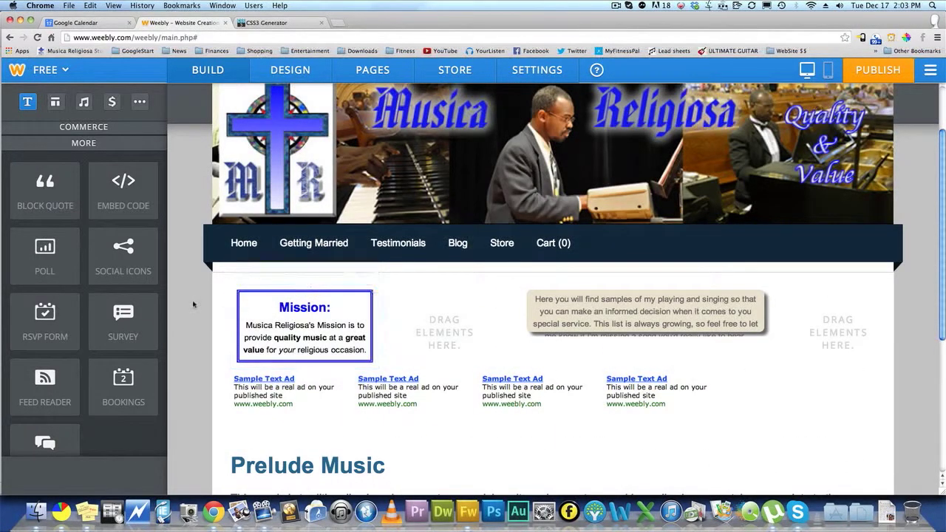
scroll(299, 280, "down", 1)
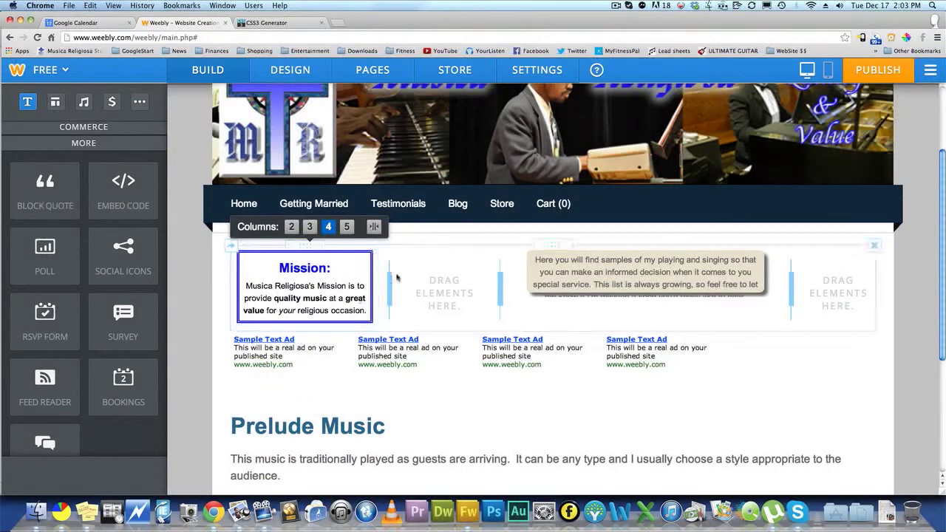
scroll(355, 266, "down", 1)
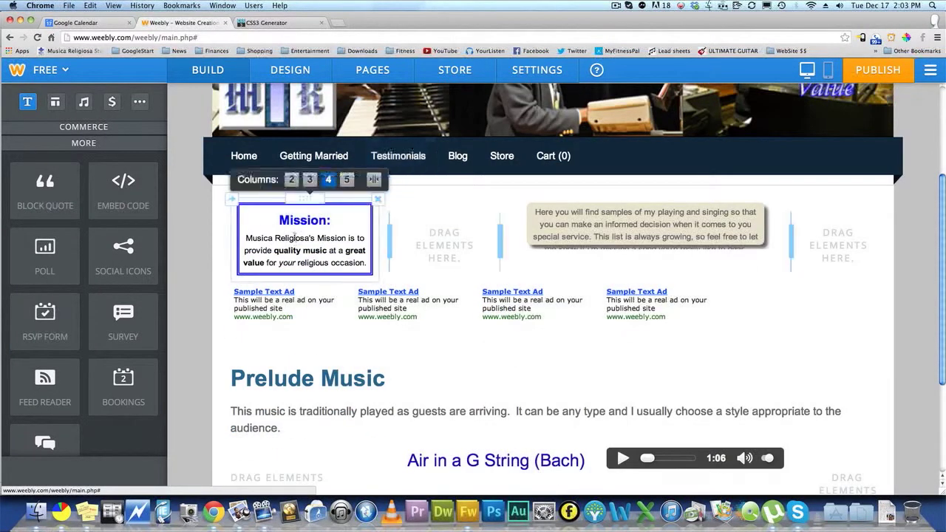